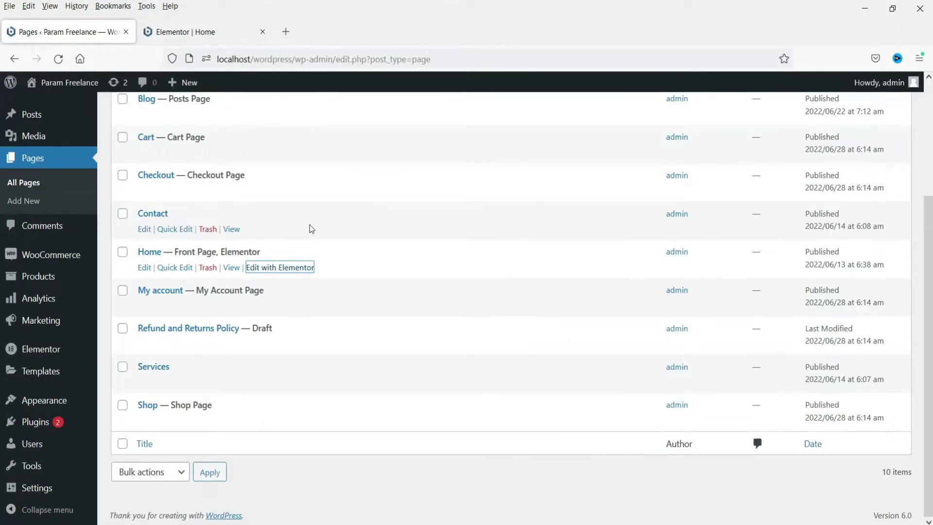
# Close the existing Elementor editor tab and reopen the Home page in Elementor in a new tab.
pyautogui.click(263, 31)
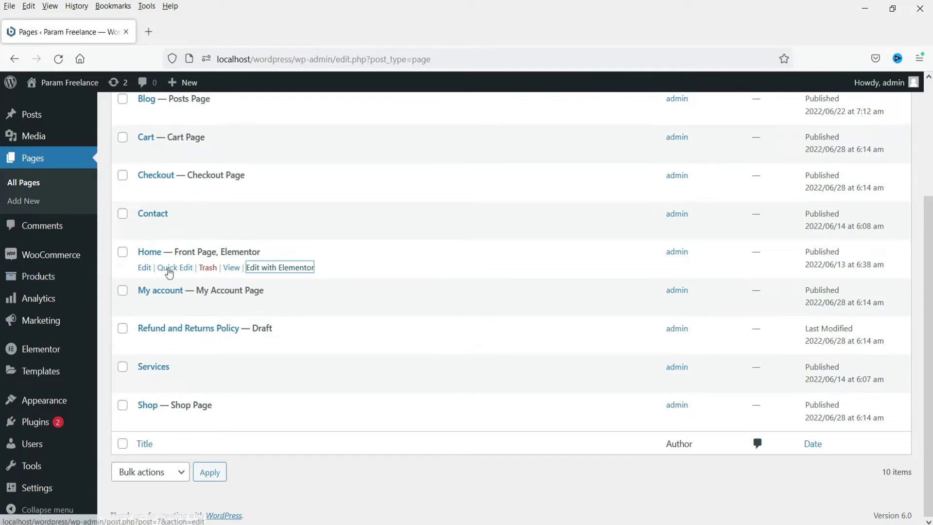
pyautogui.rightClick(283, 272)
pyautogui.click(326, 277)
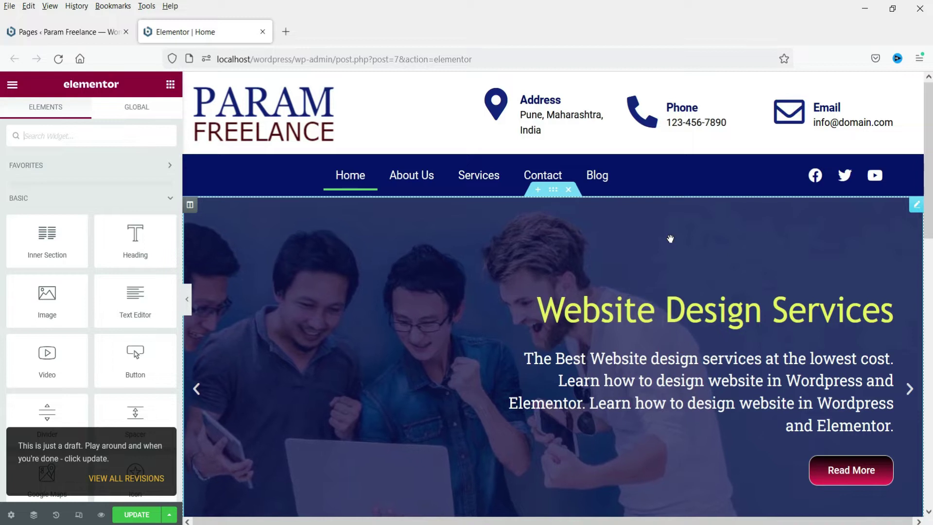
# Add a single-column section in the empty area between the slider and the yellow help banner.
pyautogui.scroll(-7, 669, 238)
pyautogui.click(537, 329)
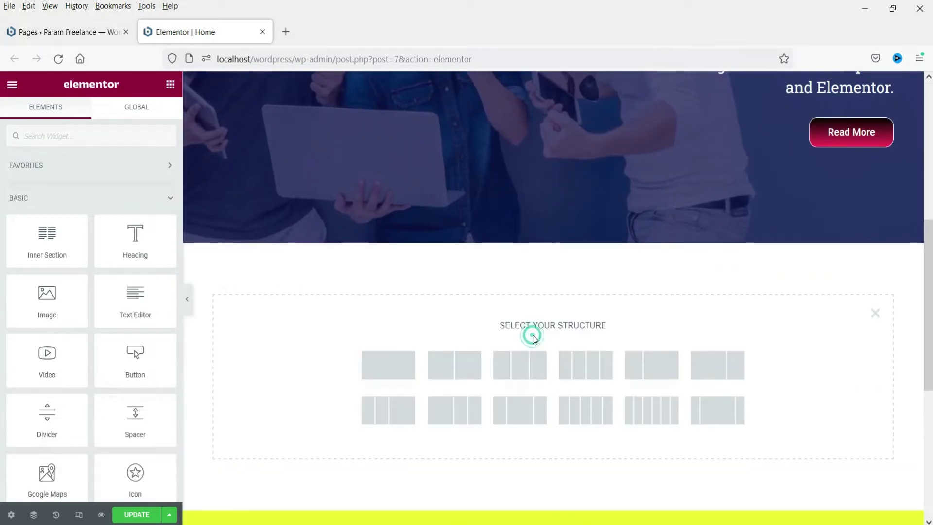
pyautogui.click(402, 364)
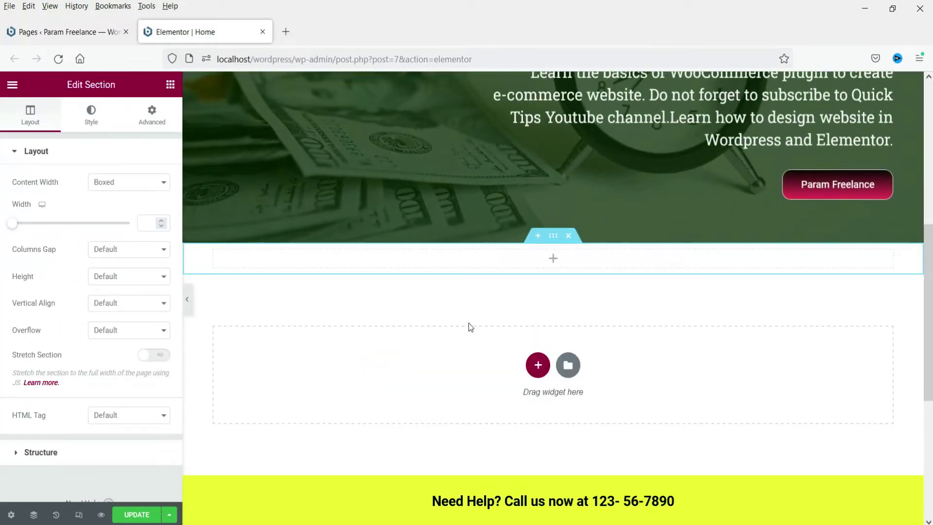
# Unlink the new section's padding values and set its top and bottom padding to 80 px.
pyautogui.click(151, 116)
pyautogui.click(155, 247)
pyautogui.click(24, 247)
pyautogui.write('80')
# Place an Animated Headline widget in the new section's empty column.
pyautogui.click(170, 85)
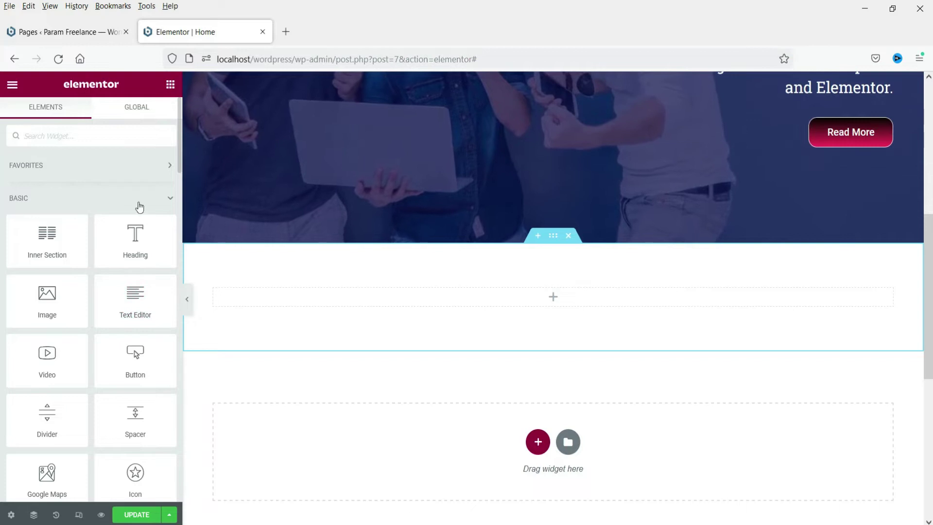
pyautogui.click(169, 201)
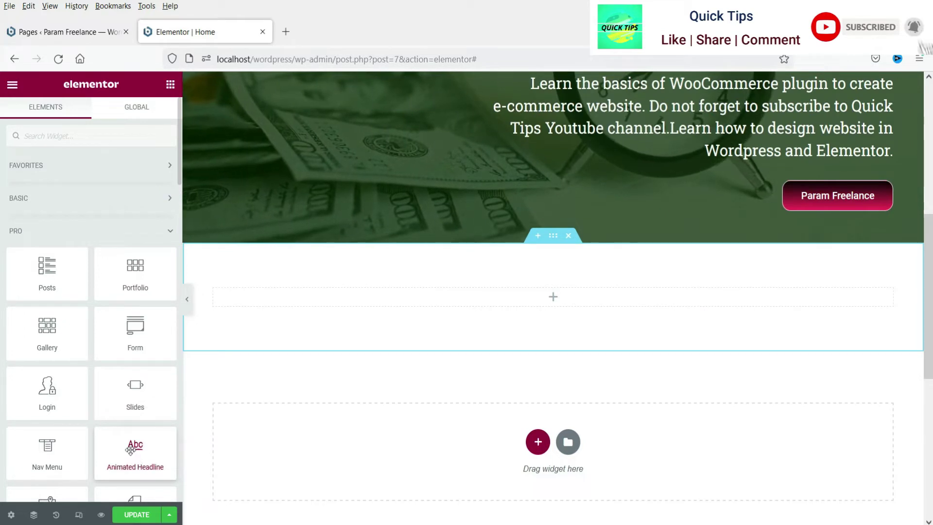
pyautogui.moveTo(130, 448); pyautogui.dragTo(500, 337)
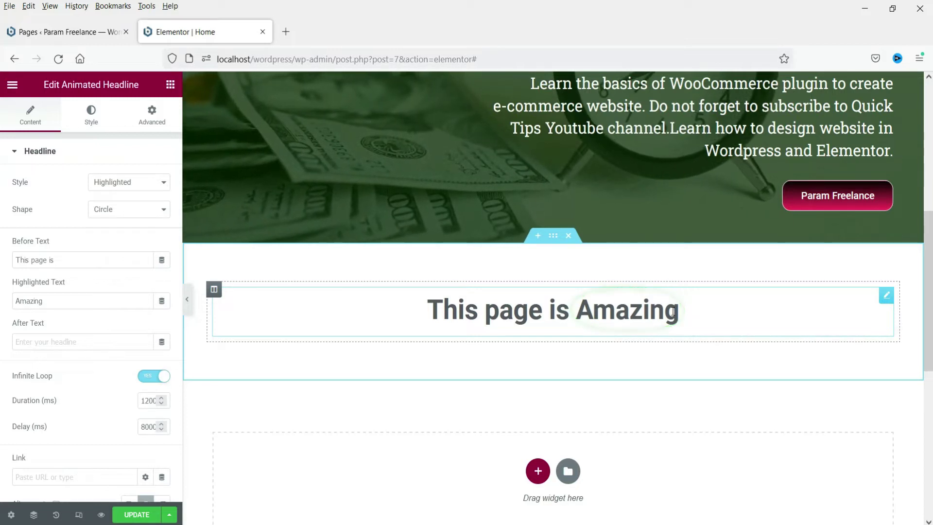
pyautogui.moveTo(15, 259); pyautogui.dragTo(80, 257)
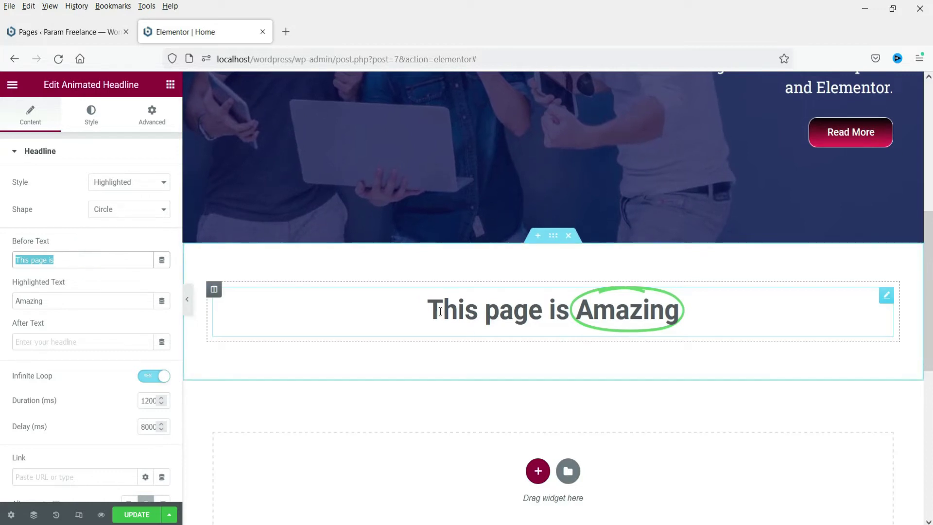
pyautogui.doubleClick(73, 305)
pyautogui.click(68, 303)
pyautogui.doubleClick(67, 302)
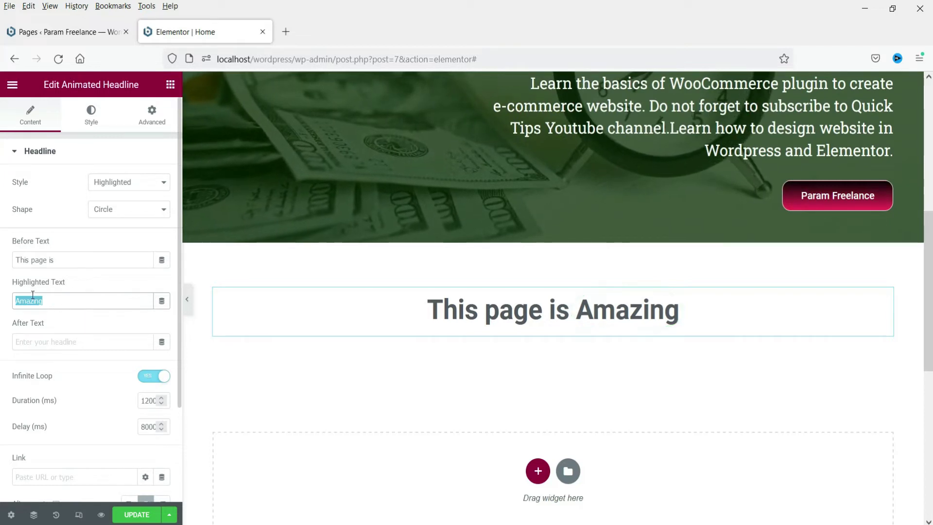
pyautogui.click(35, 340)
pyautogui.click(80, 263)
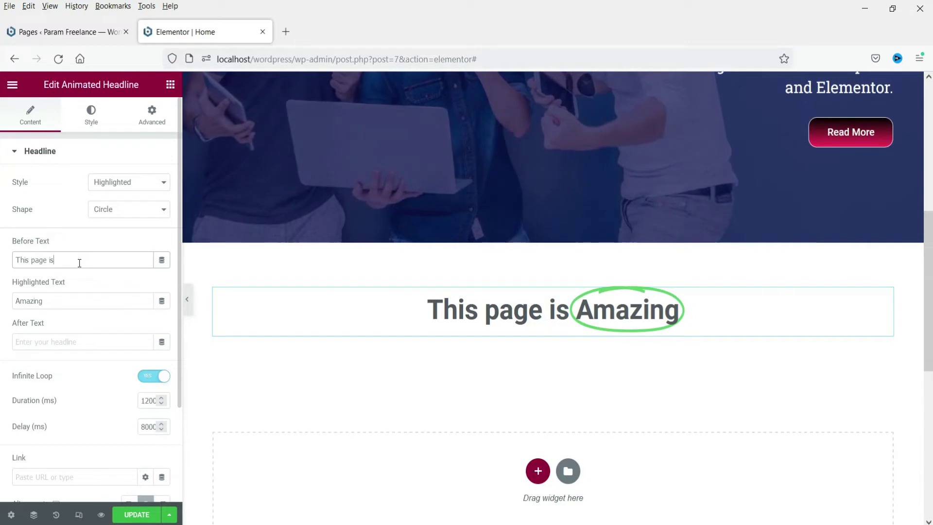
# Replace the animated headline's before text with "The Best".
pyautogui.tripleClick(105, 260)
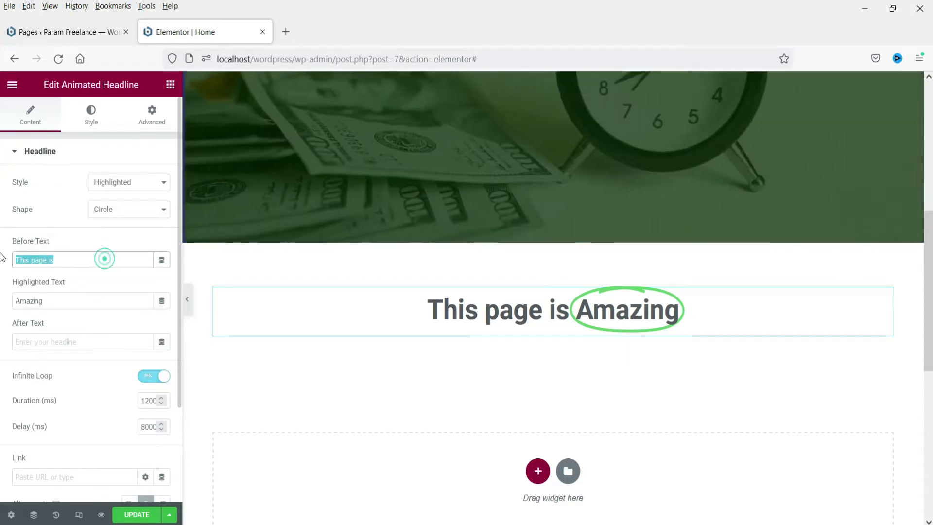
pyautogui.write('The Best')
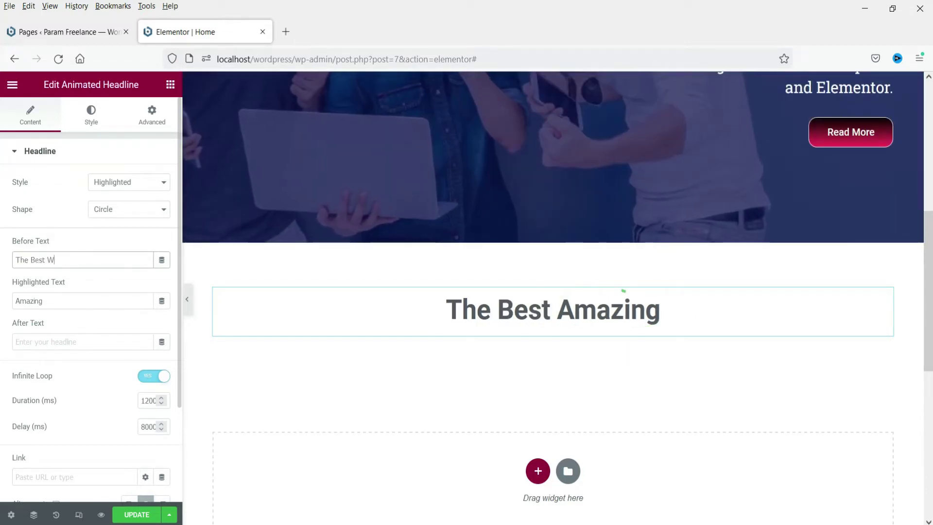
pyautogui.write(' W')
pyautogui.press('BackSpace')
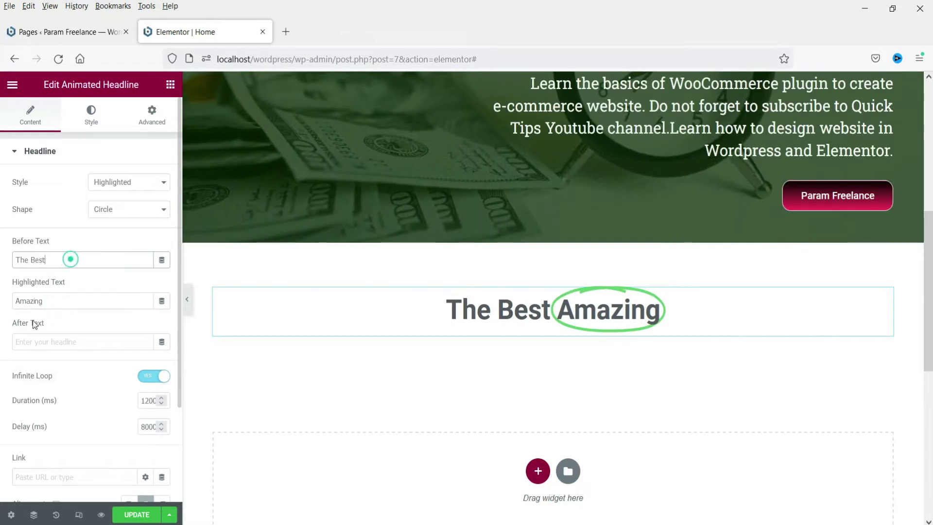
# Set the headline's highlighted text to "Website Design" and its after text to "at low cost.".
pyautogui.write('Webs')
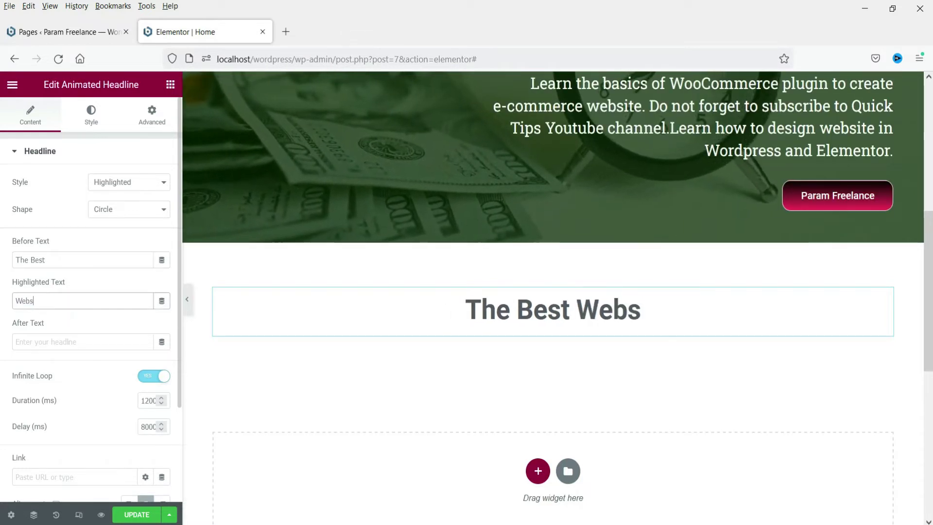
pyautogui.write('ite Design')
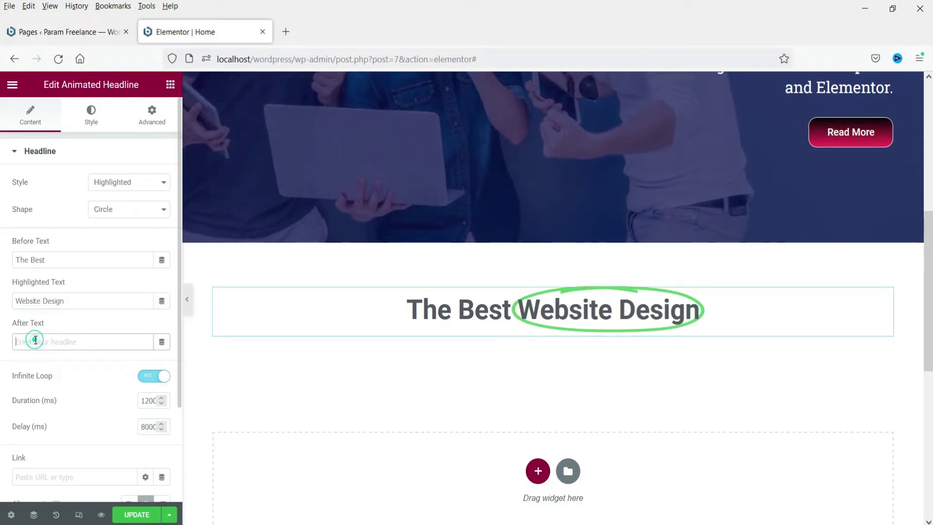
pyautogui.click(83, 342)
pyautogui.write('at low')
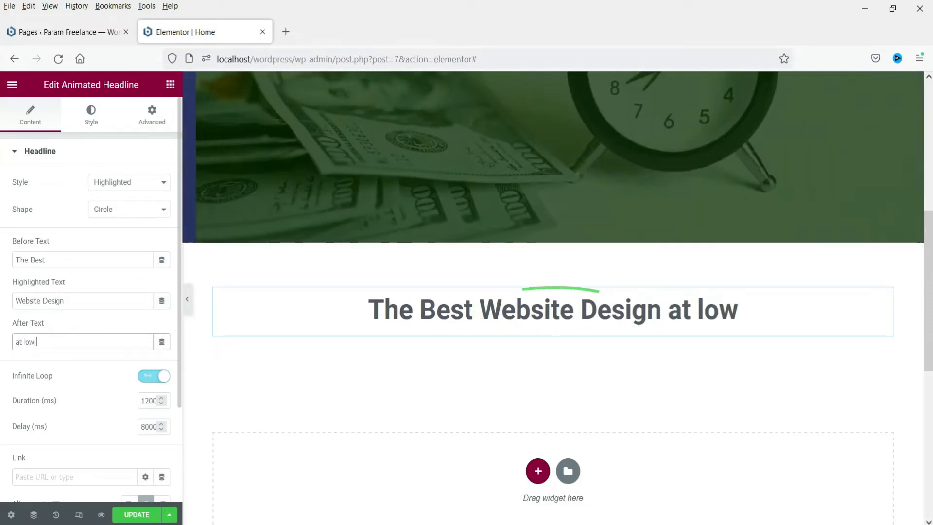
pyautogui.write(' cost.')
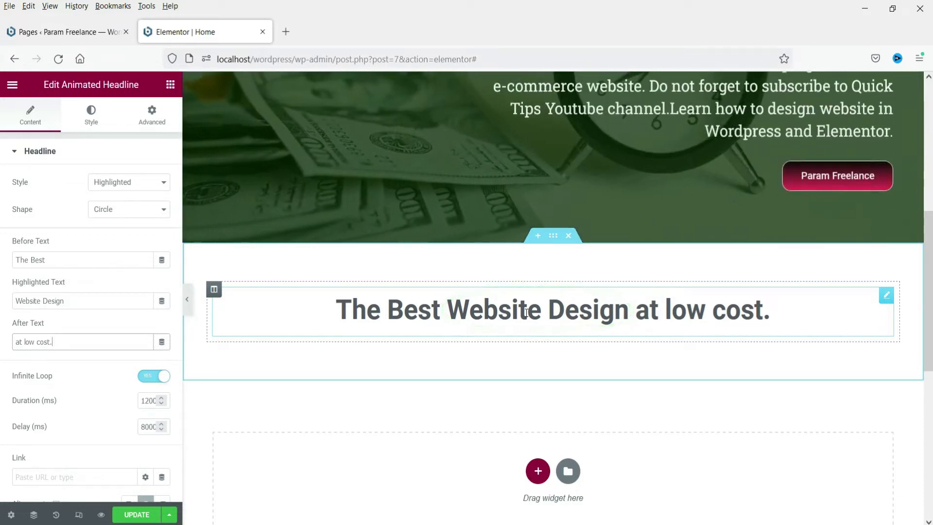
# Give the headline widget a gradient background with the global dark blue as its first color.
pyautogui.click(152, 117)
pyautogui.scroll(-5, 160, 315)
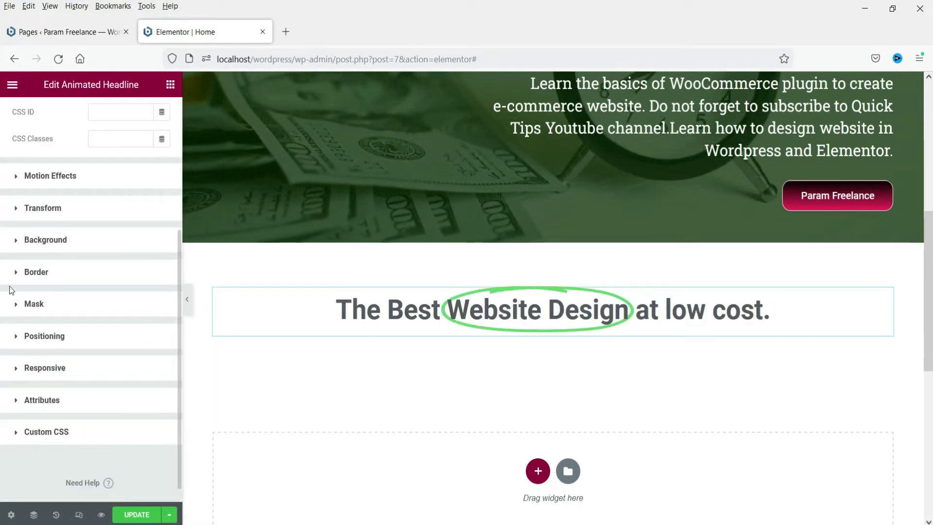
pyautogui.click(59, 238)
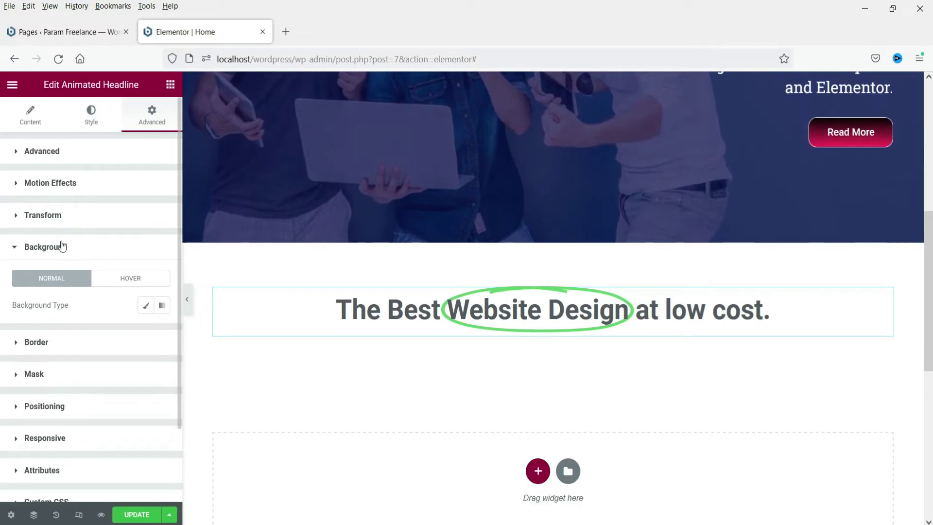
pyautogui.click(162, 306)
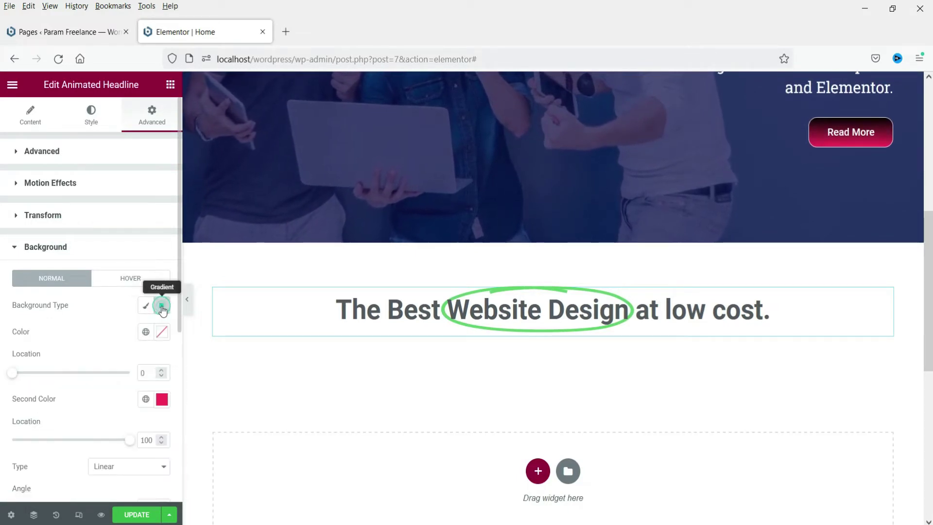
pyautogui.click(146, 332)
pyautogui.click(60, 262)
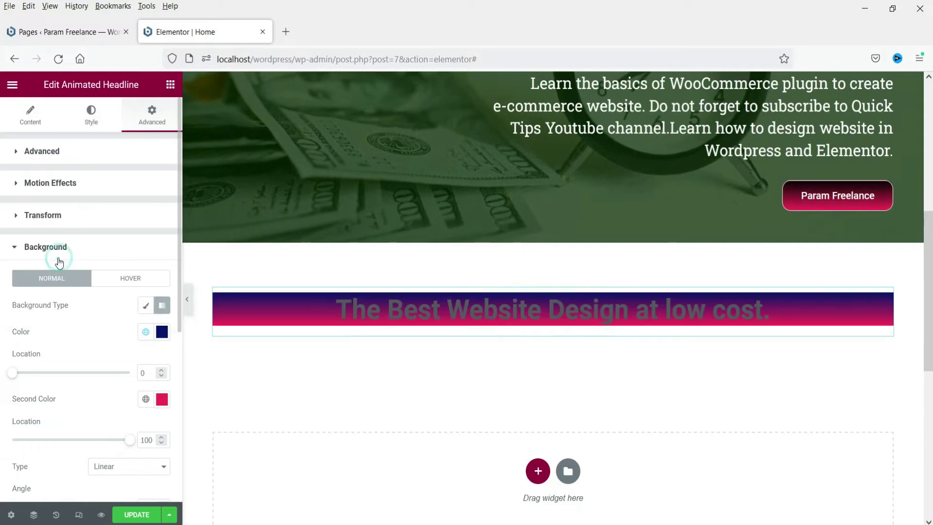
# Set the background gradient's second color to the dark red #780623.
pyautogui.click(161, 398)
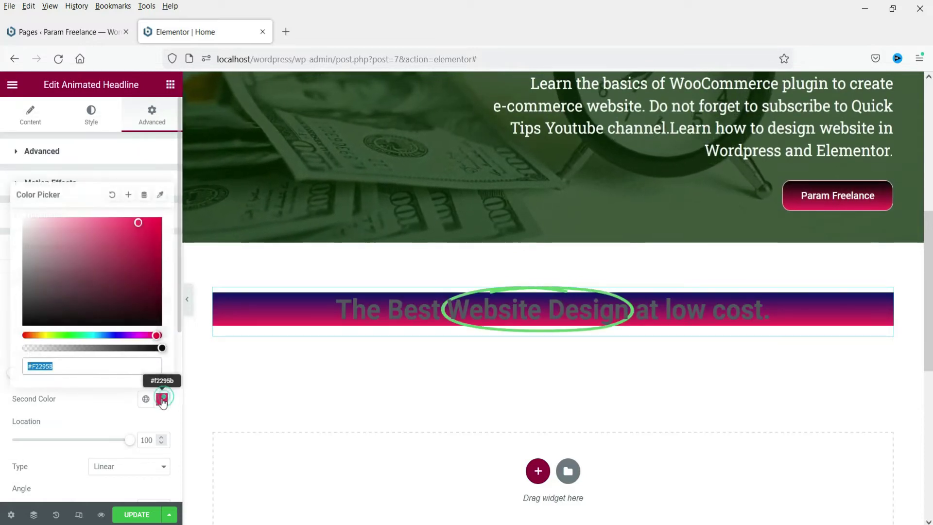
pyautogui.click(154, 295)
pyautogui.moveTo(153, 296); pyautogui.dragTo(154, 275)
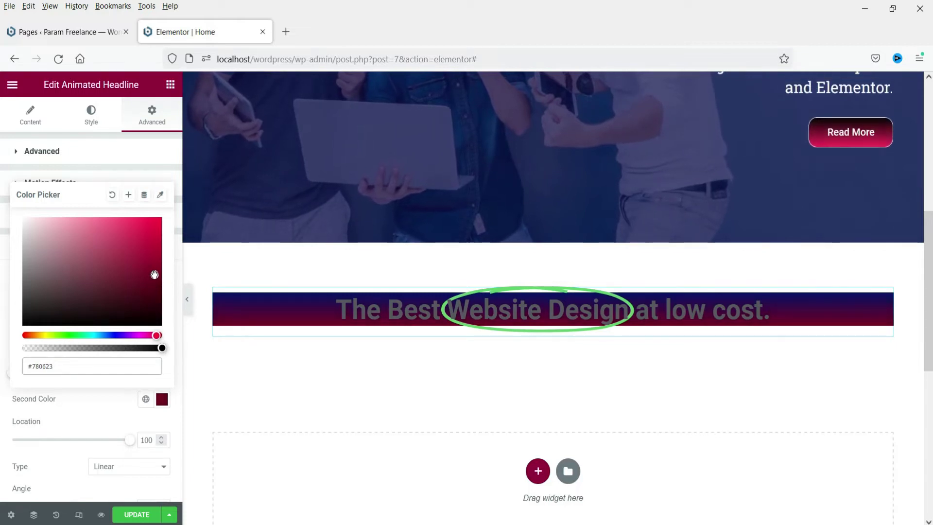
# Set the headline widget's padding to 40 px on all four sides.
pyautogui.click(109, 152)
pyautogui.click(108, 148)
pyautogui.click(101, 148)
pyautogui.click(101, 147)
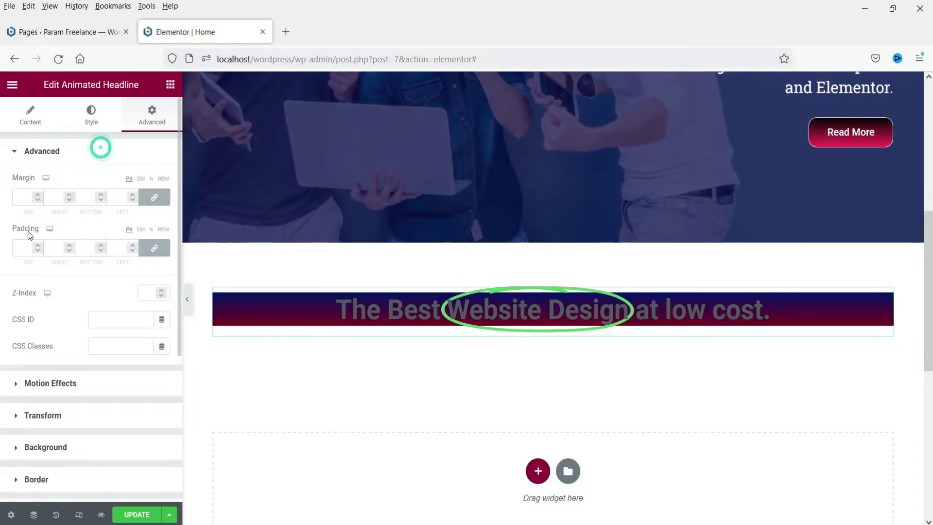
pyautogui.click(26, 248)
pyautogui.write('40')
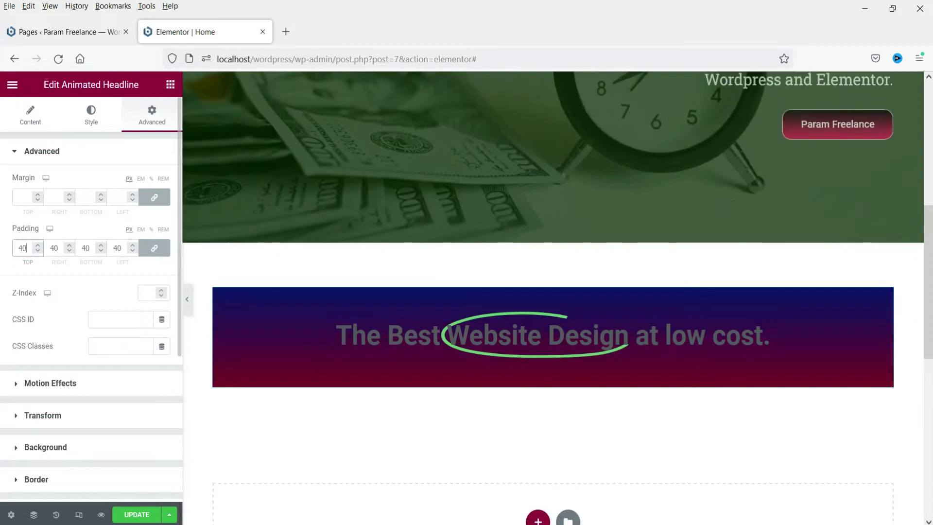
# Set the headline's main text color to the global white.
pyautogui.click(24, 119)
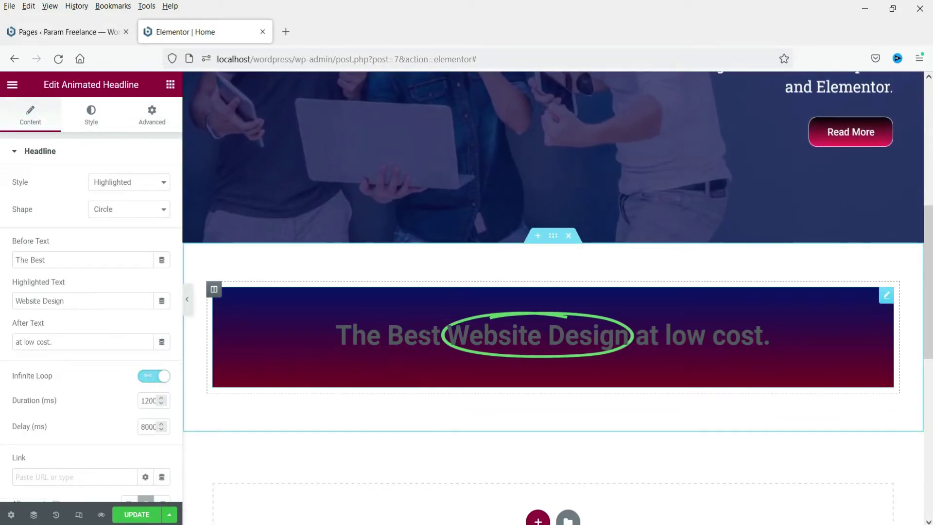
pyautogui.click(93, 117)
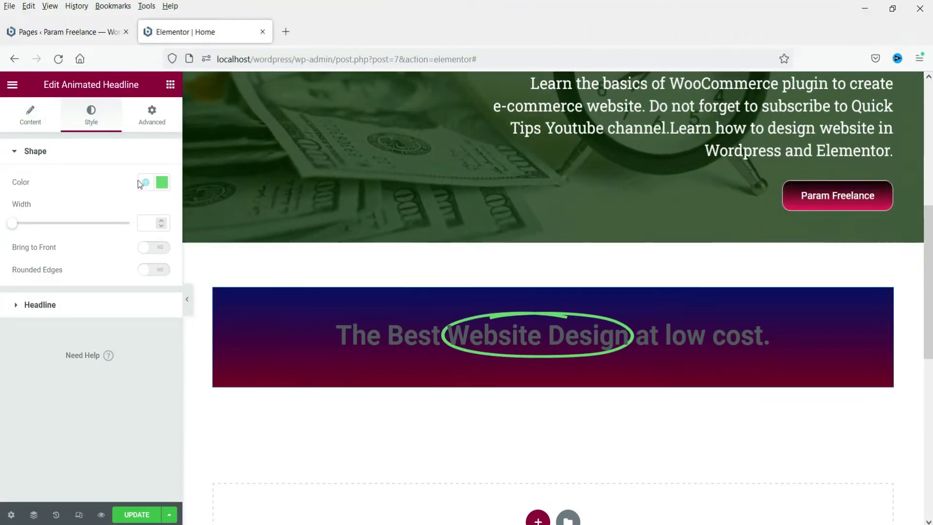
pyautogui.click(69, 305)
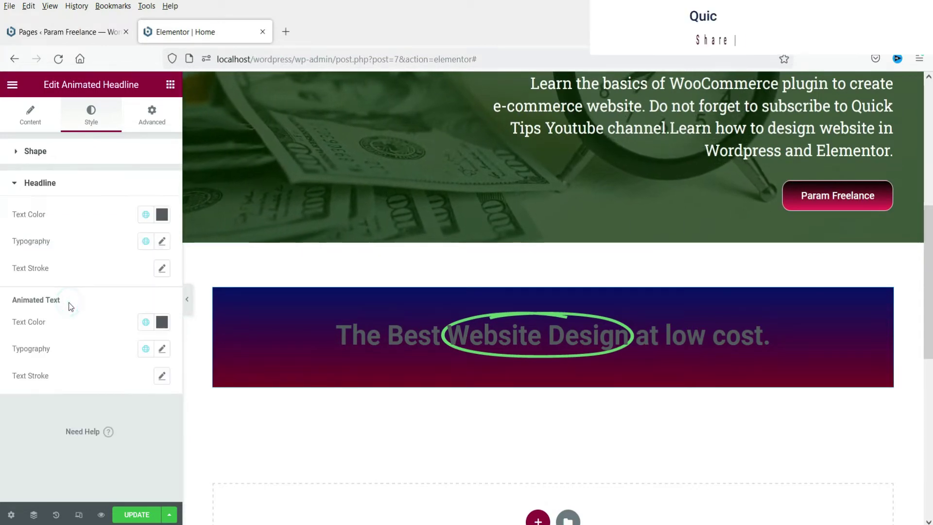
pyautogui.click(146, 215)
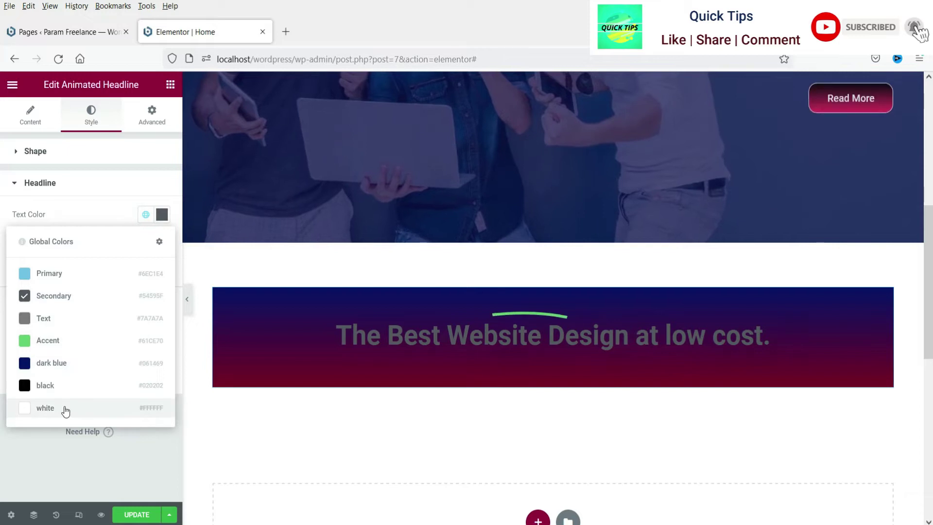
pyautogui.click(65, 409)
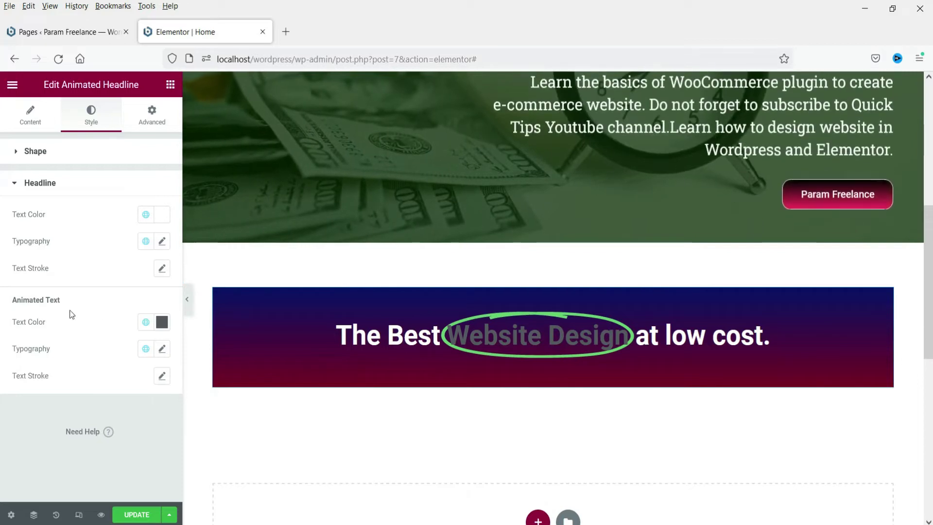
# Set the animated text's color to the custom yellow-green #DDFF64.
pyautogui.click(146, 322)
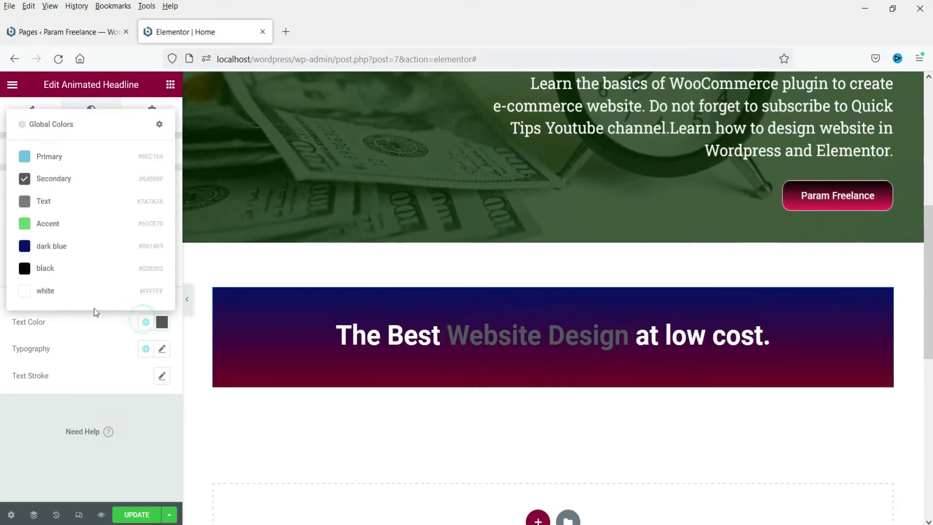
pyautogui.click(162, 320)
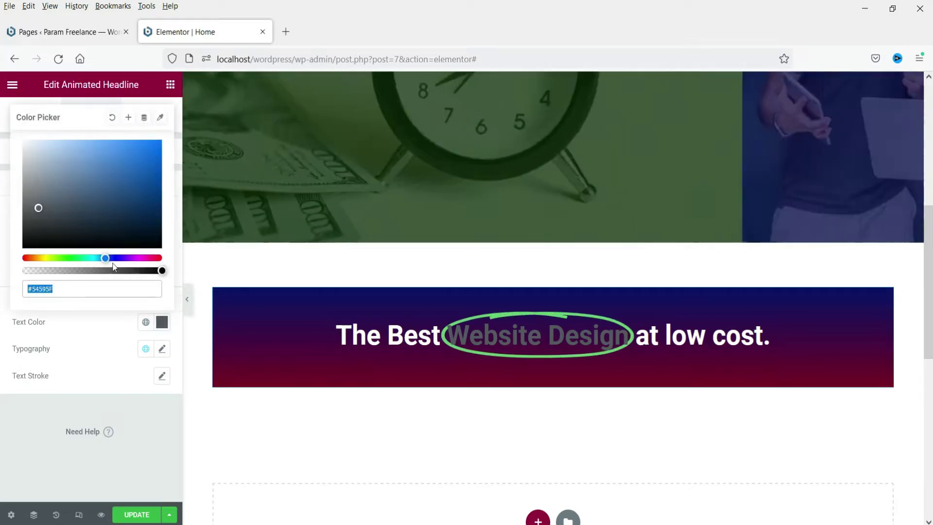
pyautogui.click(50, 258)
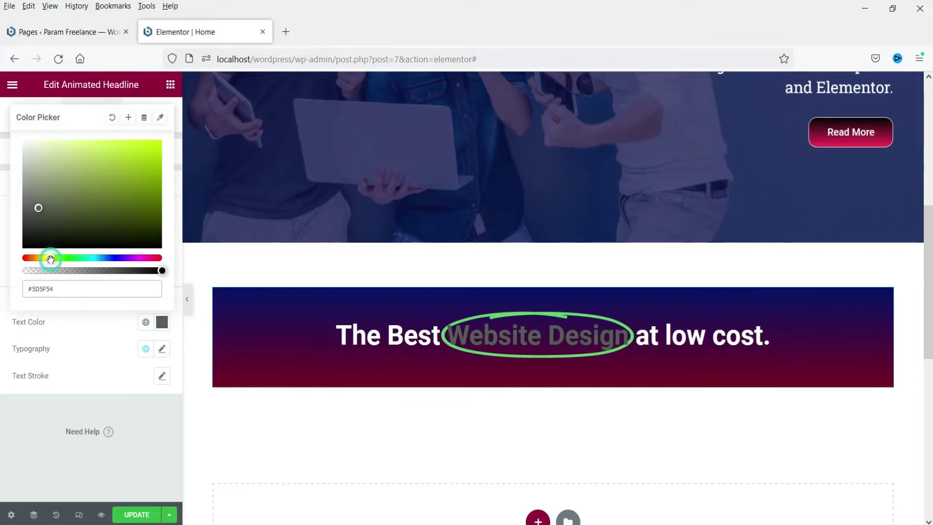
pyautogui.click(118, 144)
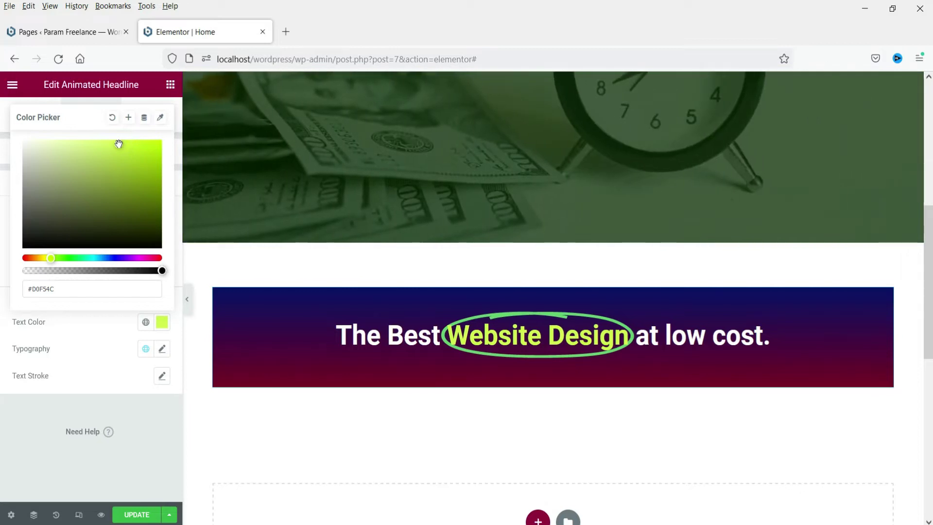
pyautogui.moveTo(119, 144); pyautogui.dragTo(109, 141)
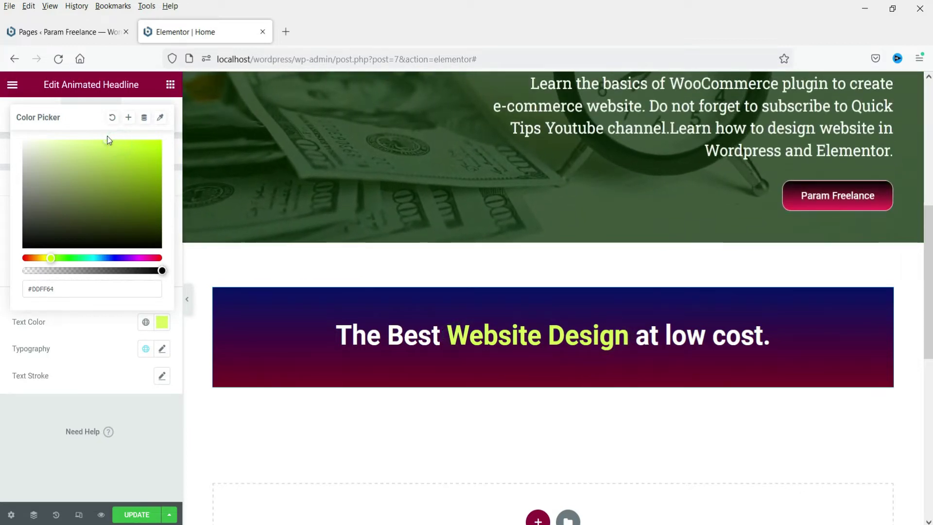
# Set the color of the highlight shape around the animated text to the light blue #63D7FF.
pyautogui.click(77, 348)
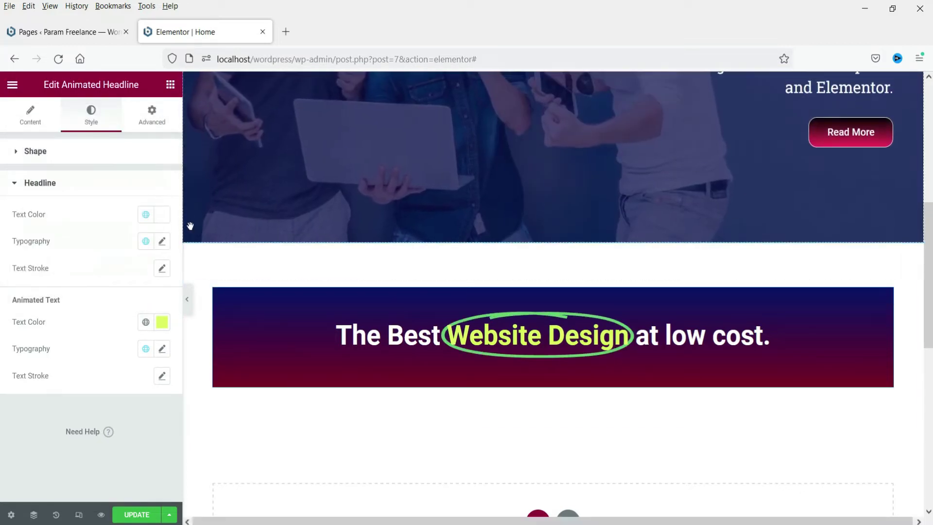
pyautogui.click(77, 151)
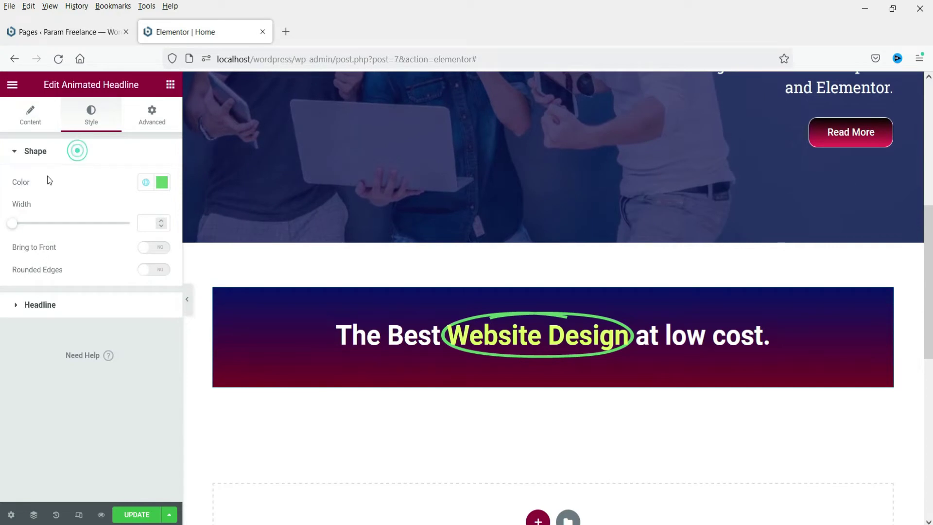
pyautogui.click(145, 183)
pyautogui.click(162, 183)
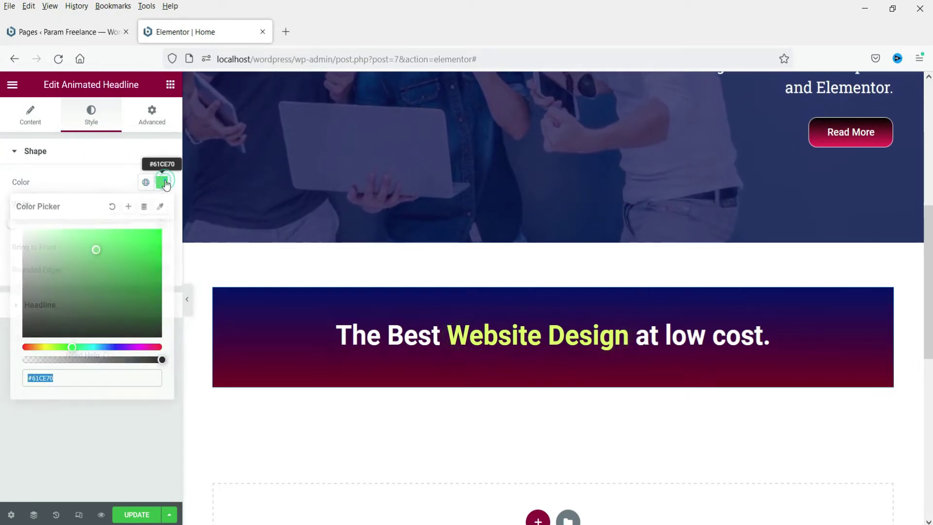
pyautogui.click(96, 346)
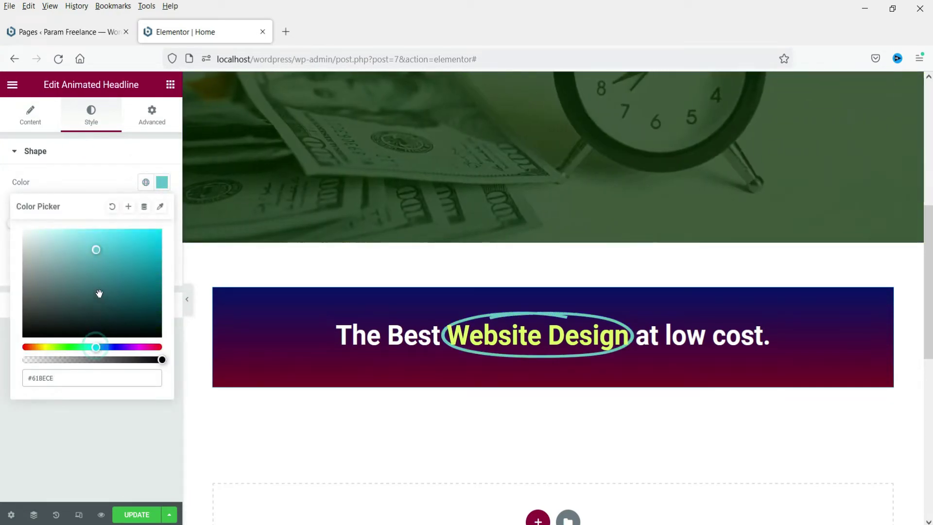
pyautogui.moveTo(93, 247); pyautogui.dragTo(108, 228)
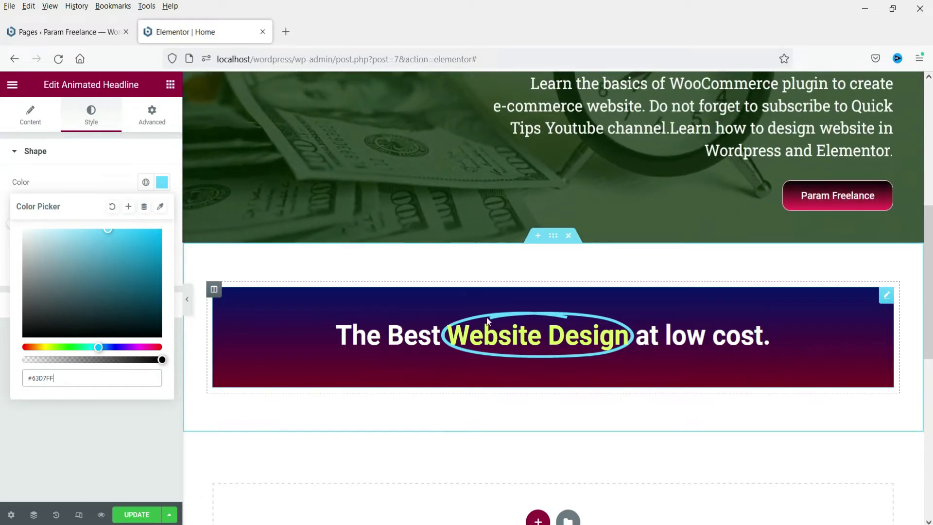
# Try the Curly, Underline, Double and Double Underline highlight shapes on the animated text, one after another.
pyautogui.click(30, 117)
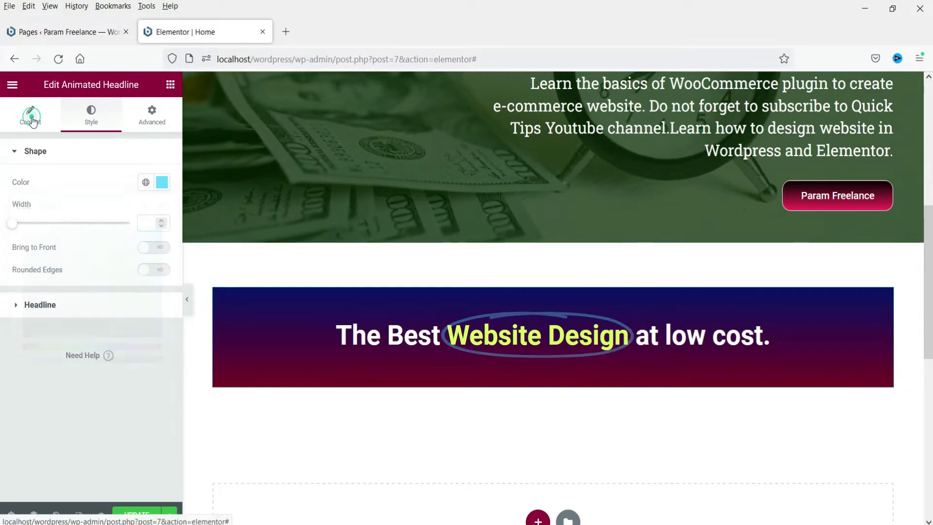
pyautogui.click(31, 116)
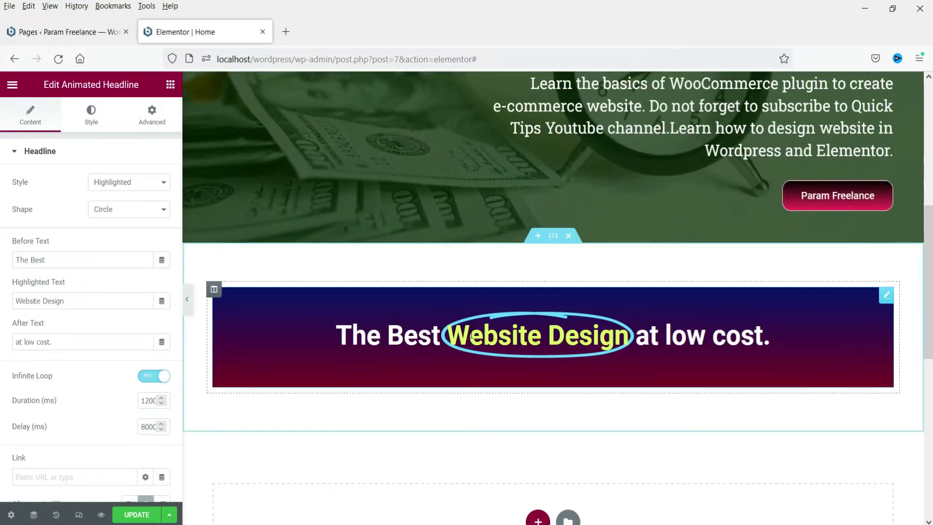
pyautogui.click(119, 209)
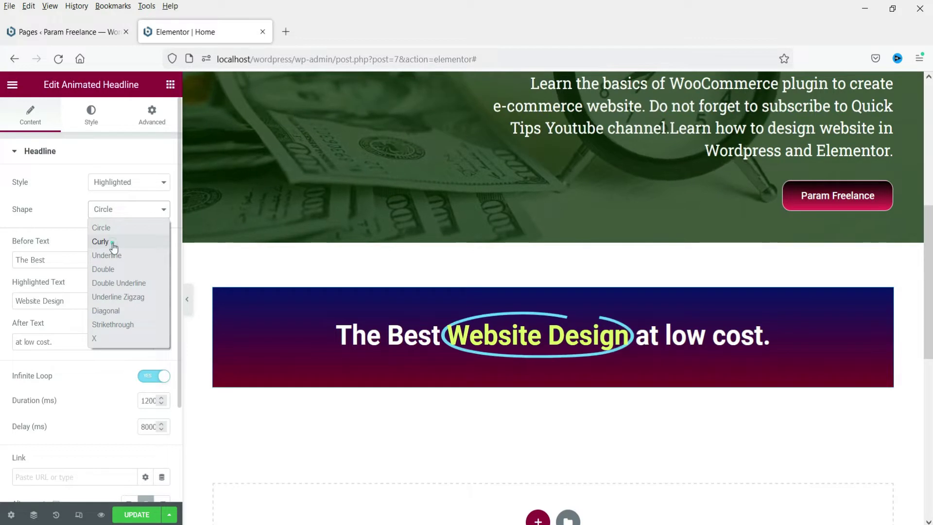
pyautogui.click(100, 242)
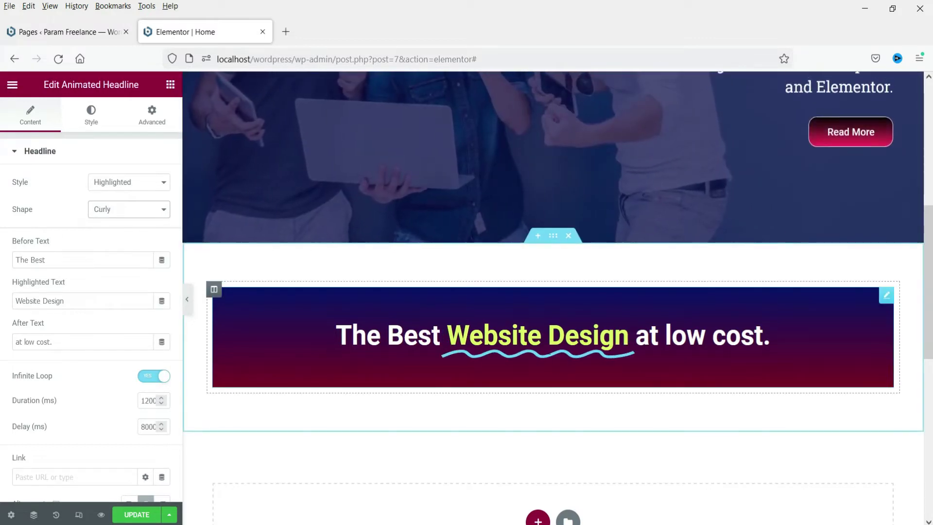
pyautogui.click(112, 210)
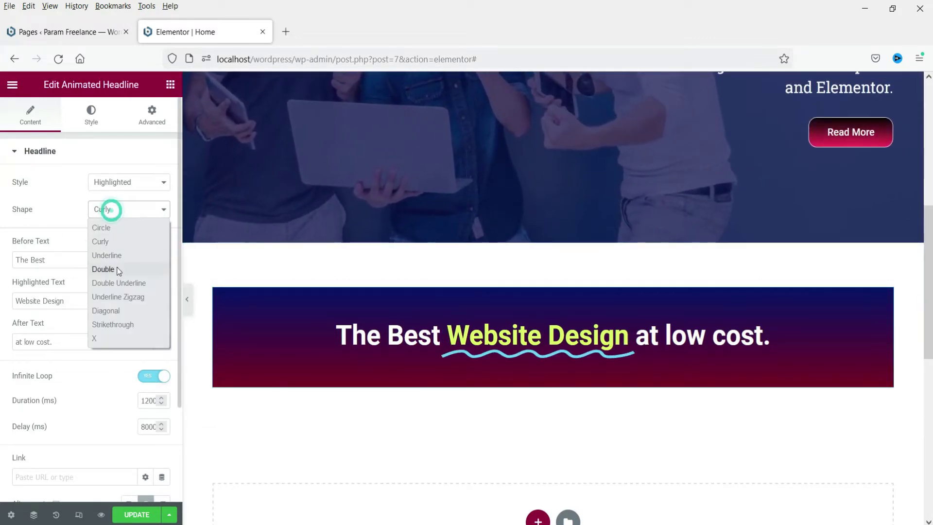
pyautogui.click(117, 258)
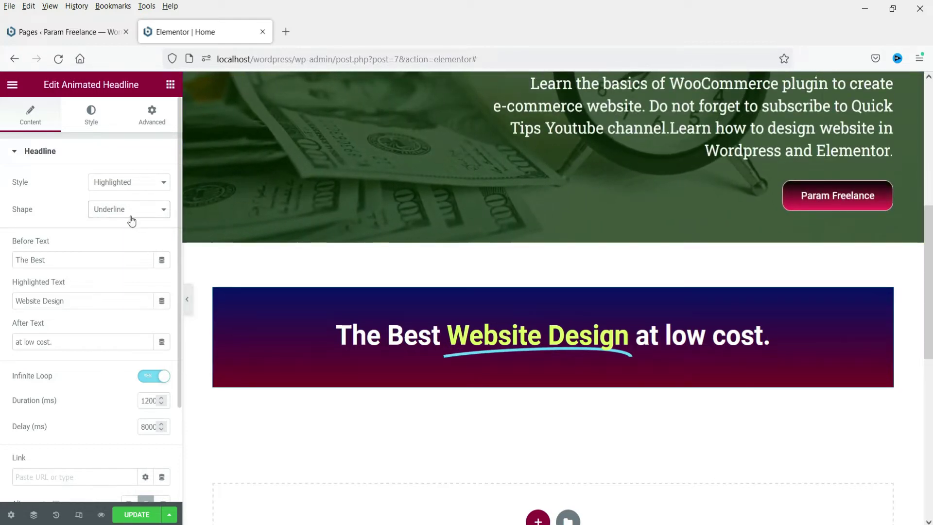
pyautogui.click(129, 211)
pyautogui.click(119, 270)
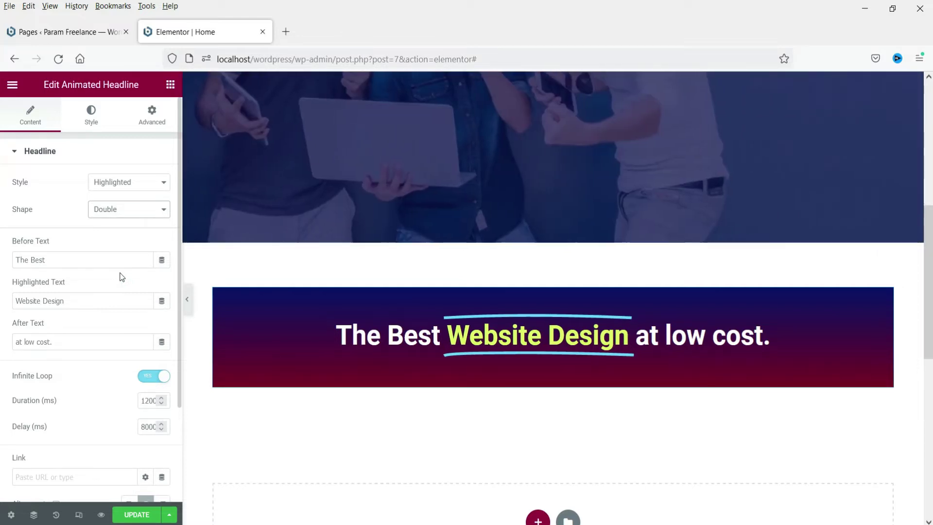
pyautogui.click(112, 212)
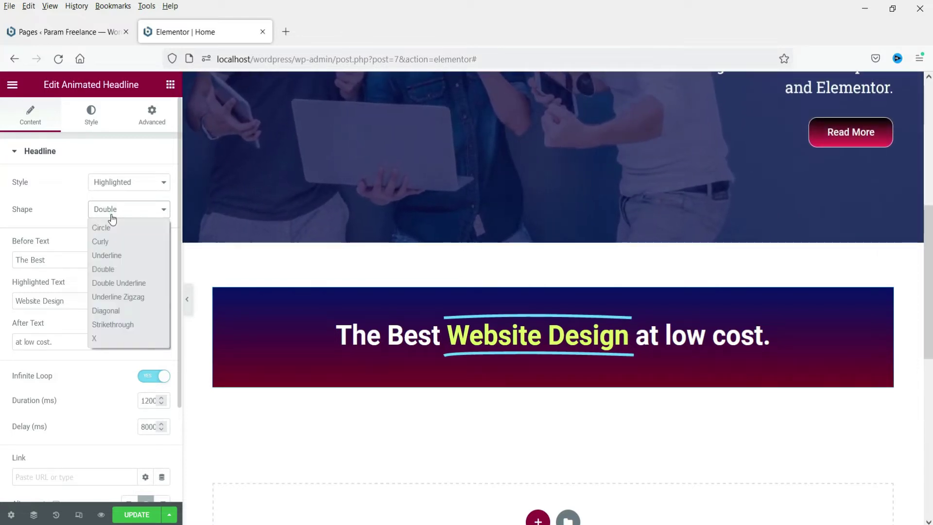
pyautogui.click(112, 286)
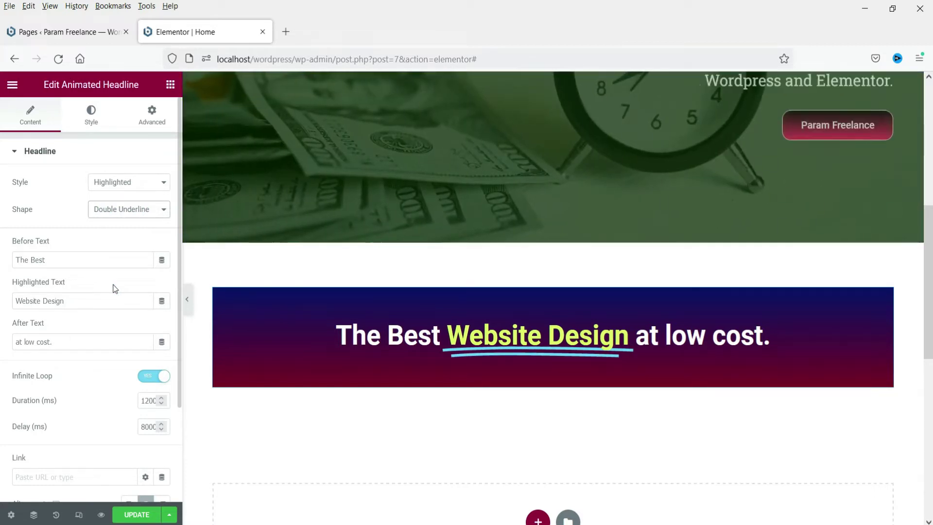
# Try the Underline Zigzag, Diagonal, Strikethrough and X highlight shapes on the animated text, one after another.
pyautogui.click(128, 213)
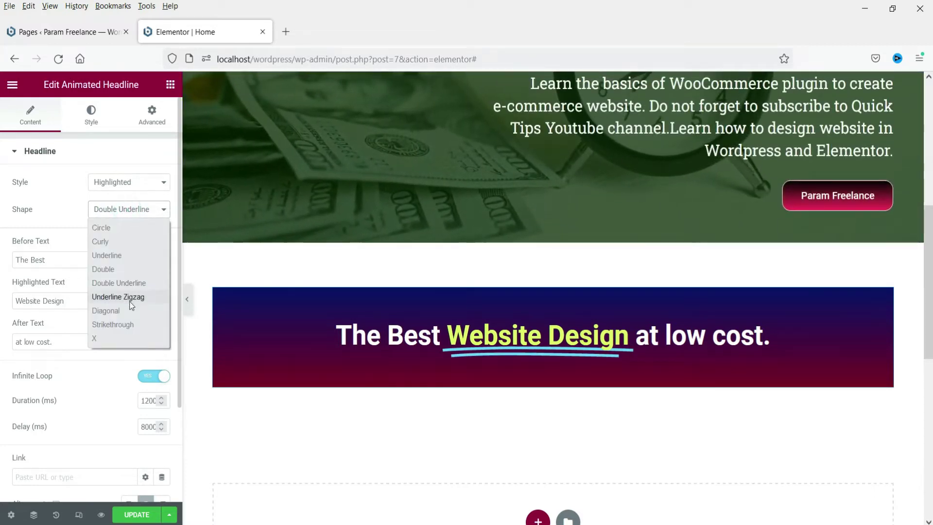
pyautogui.click(130, 298)
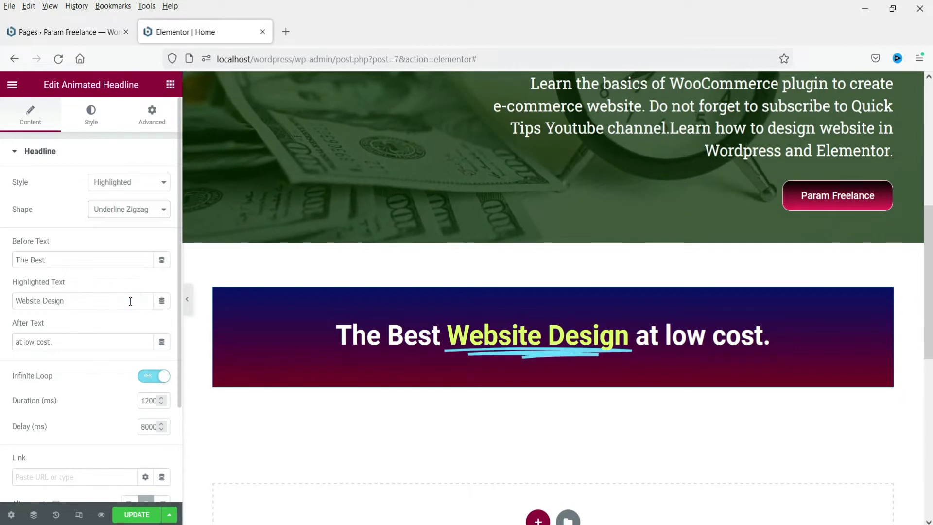
pyautogui.click(119, 207)
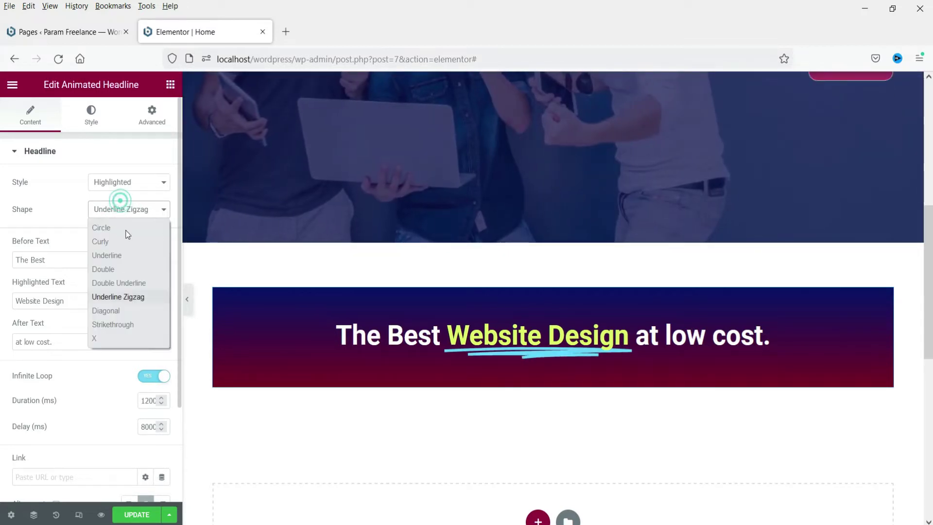
pyautogui.click(123, 313)
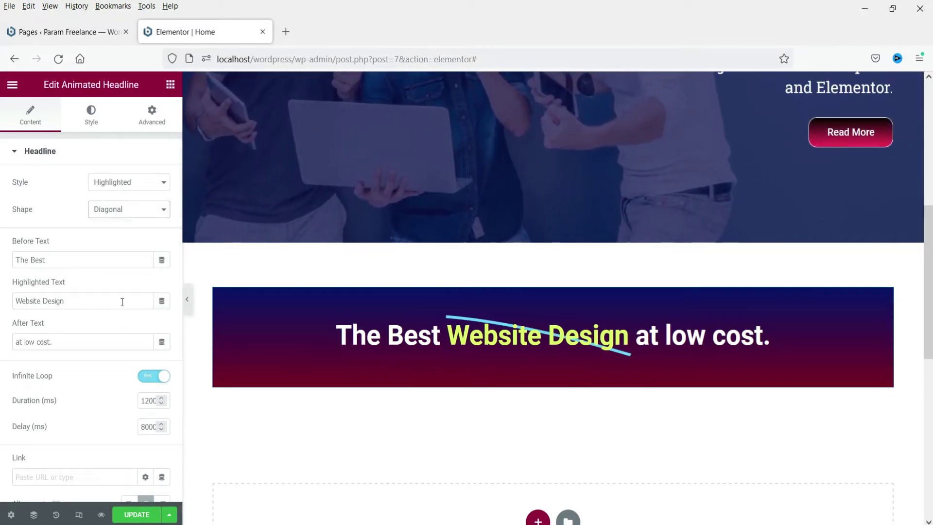
pyautogui.click(123, 212)
pyautogui.click(132, 326)
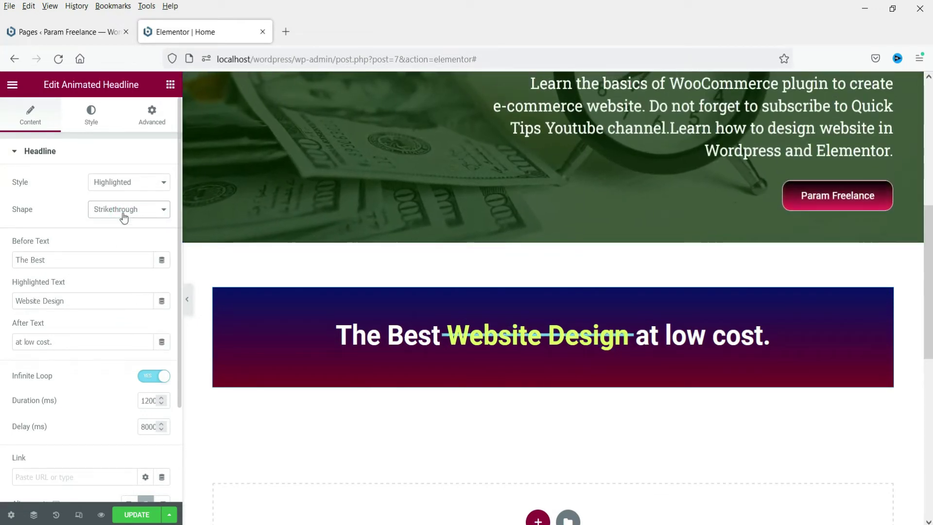
pyautogui.click(124, 214)
pyautogui.click(114, 341)
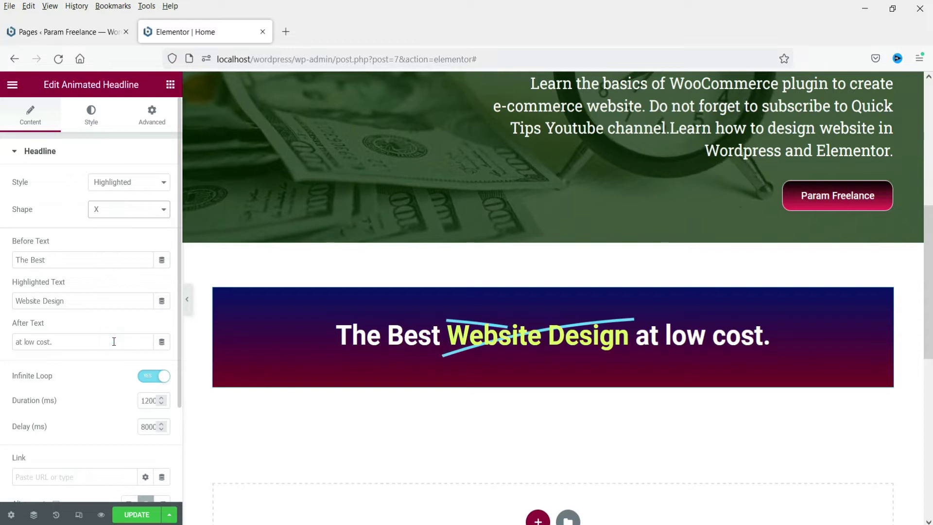
pyautogui.click(121, 212)
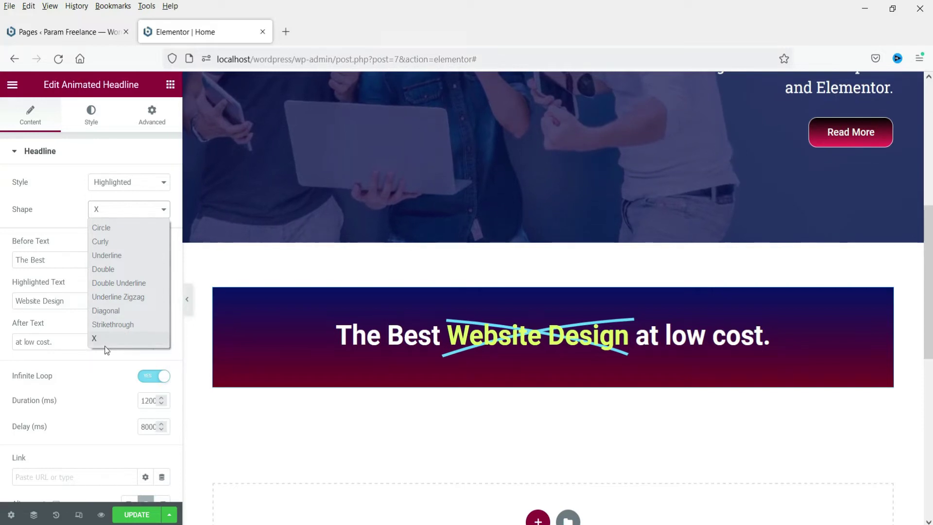
pyautogui.click(53, 202)
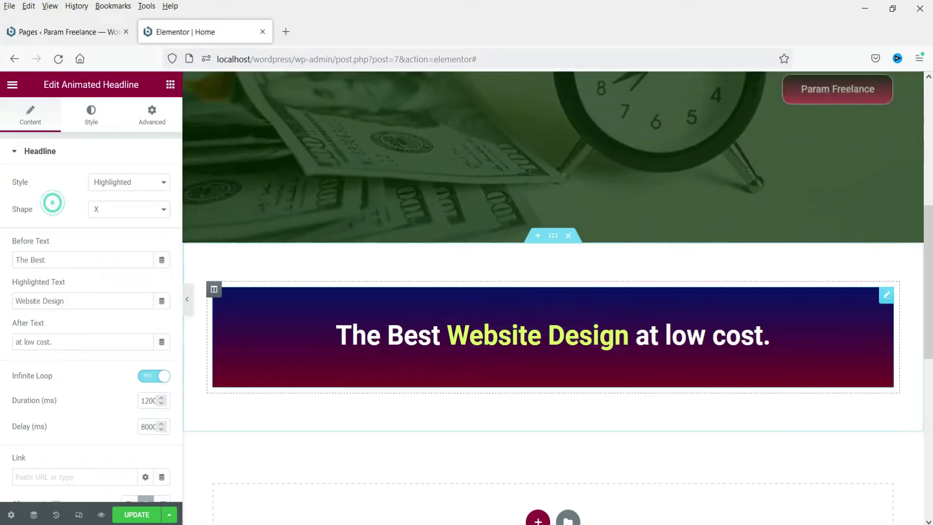
# Switch the animated headline's style from Highlighted to Rotating.
pyautogui.click(128, 187)
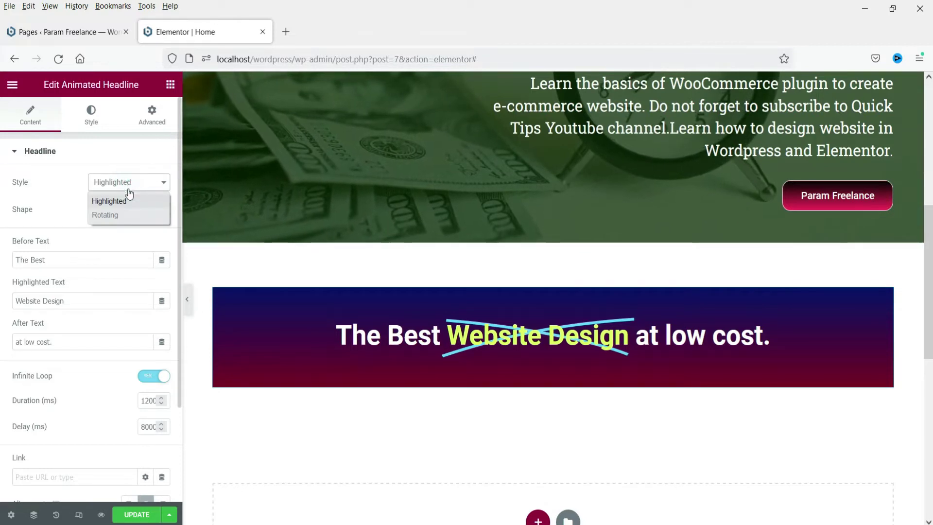
pyautogui.click(130, 216)
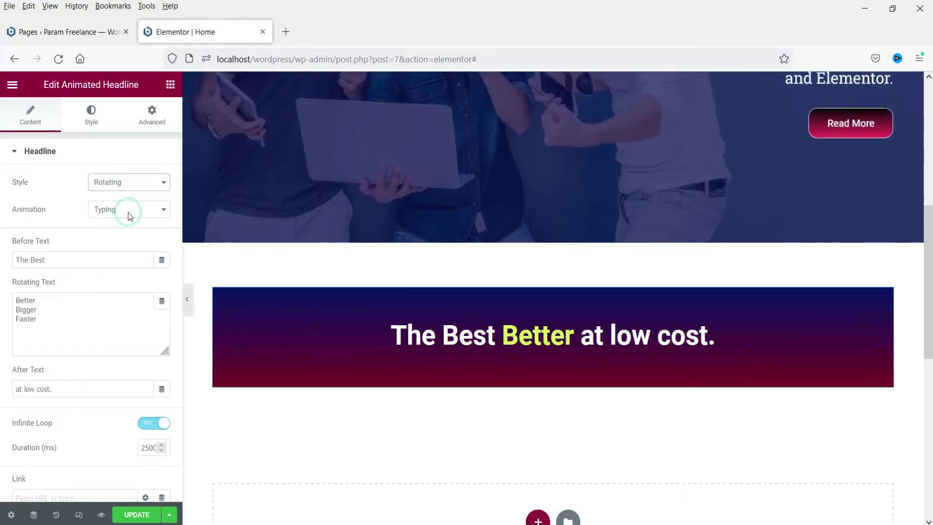
pyautogui.tripleClick(61, 258)
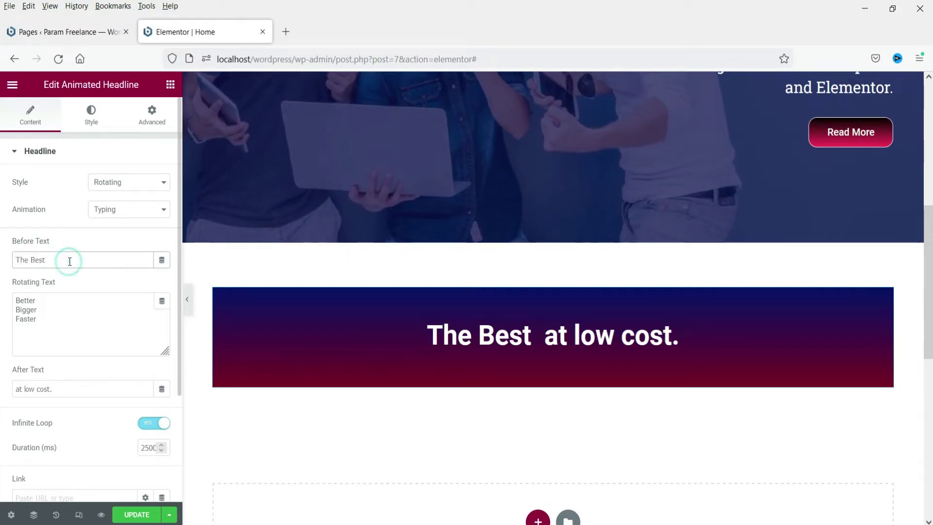
pyautogui.tripleClick(68, 259)
pyautogui.click(66, 388)
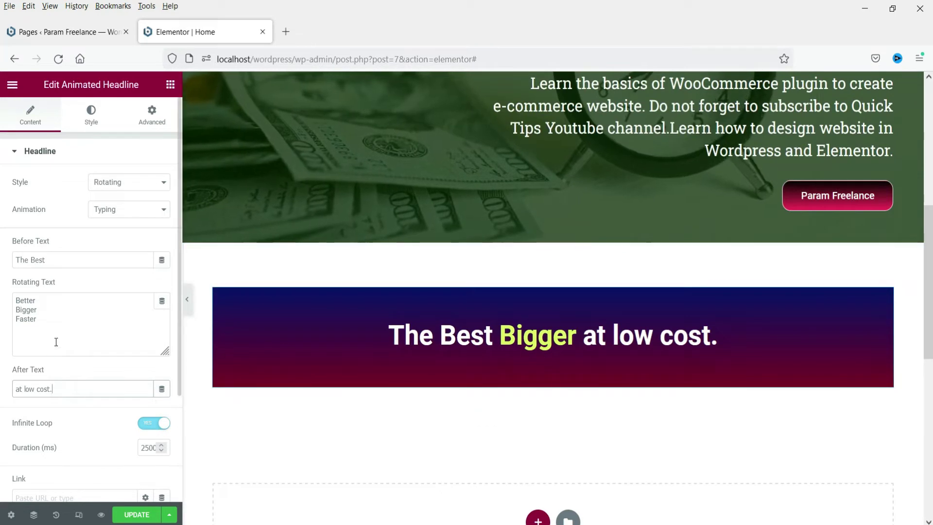
# Replace the rotating text with three lines: "Wordpress Website", "E-commerce website" and "Business Website".
pyautogui.click(56, 316)
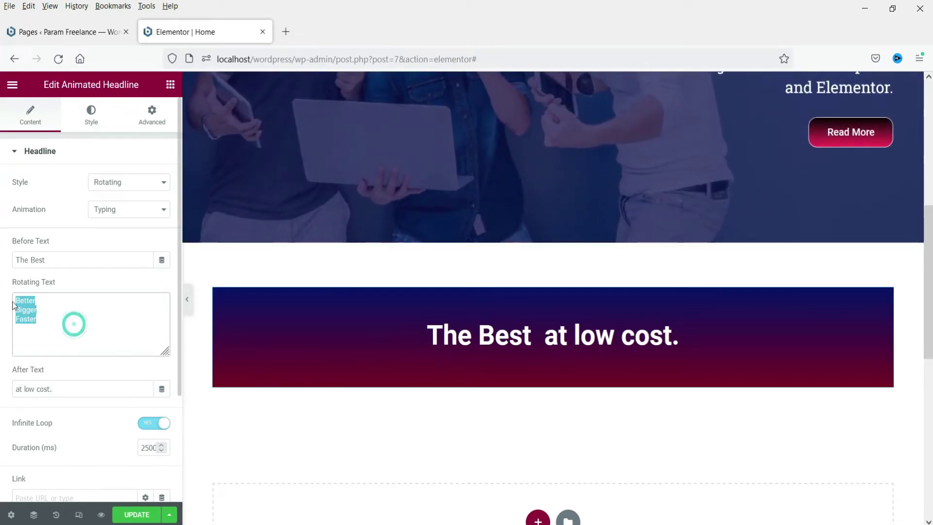
pyautogui.write('Wo')
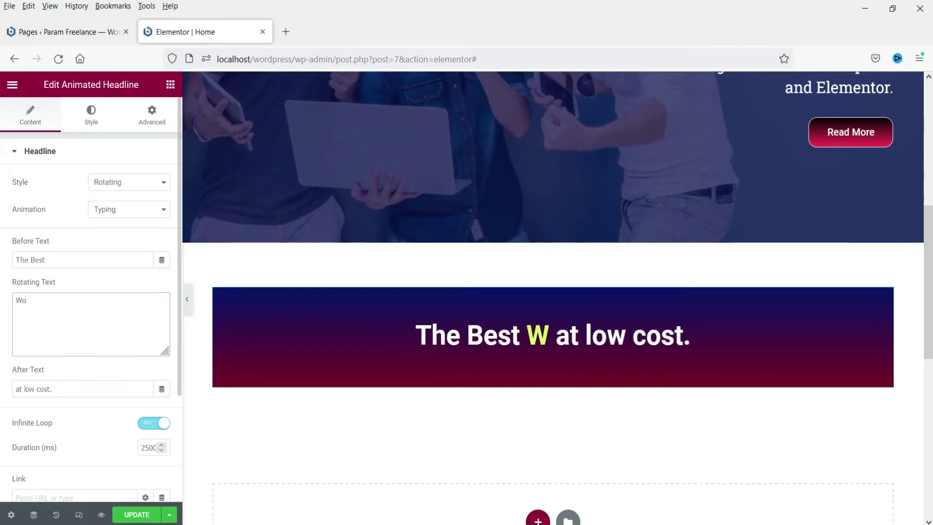
pyautogui.write('rdpress Website')
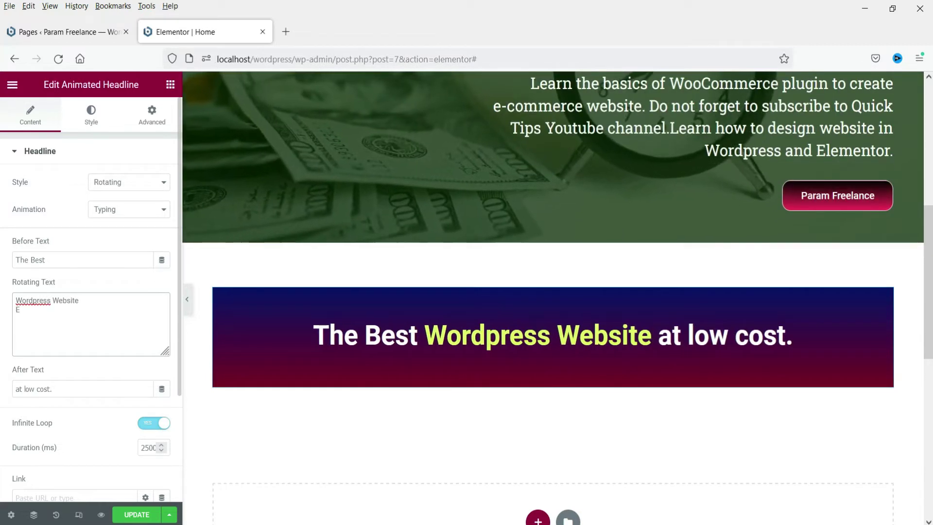
pyautogui.press('Return')
pyautogui.write('E-commerce website')
pyautogui.press('Return')
pyautogui.write('Business Website')
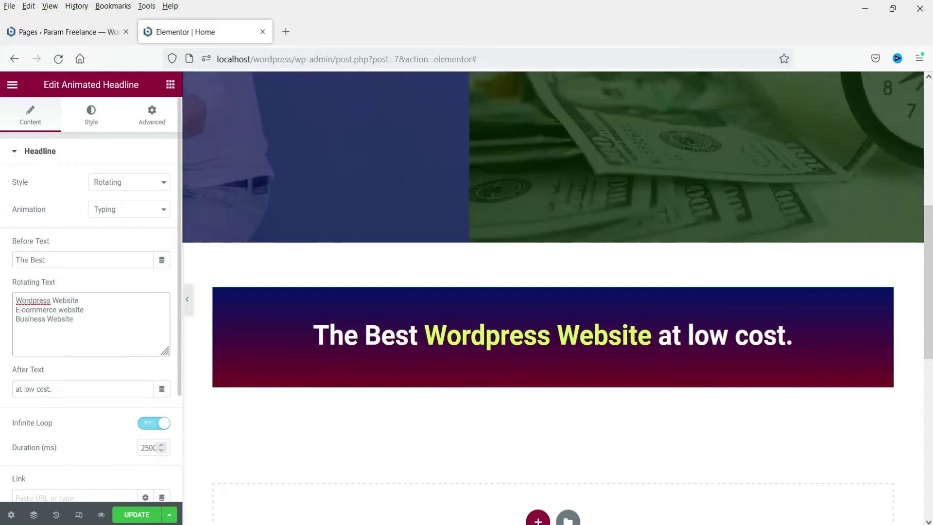
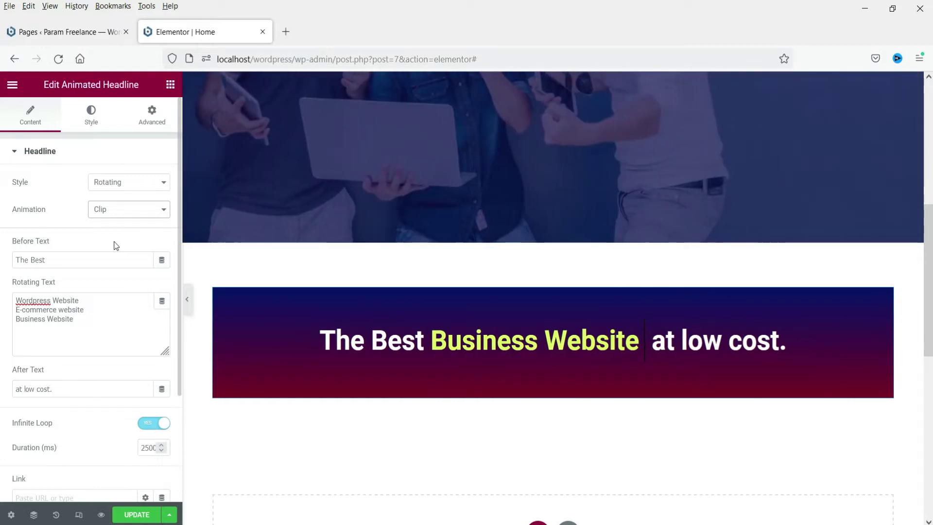
# Try the Flip, Swirl, Blinds and Drop-in animations on the headline's rotating text, one after another.
pyautogui.click(121, 214)
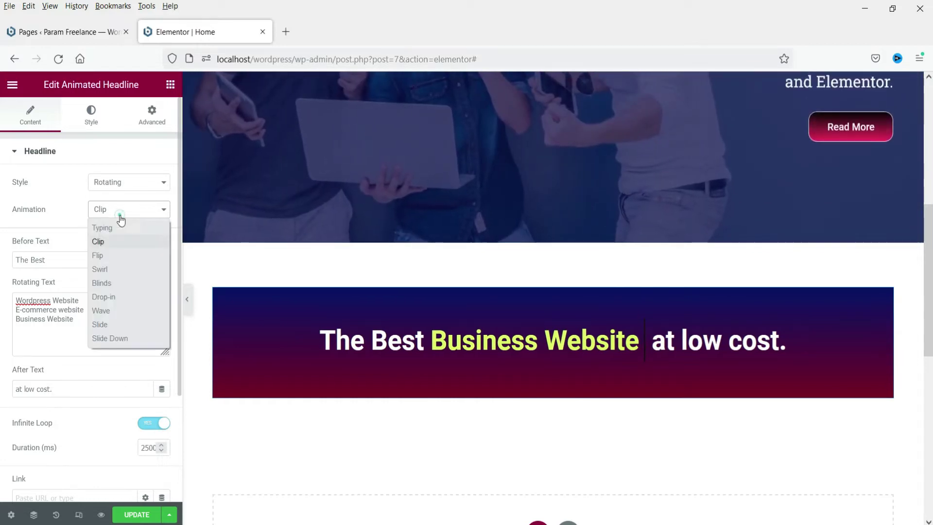
pyautogui.click(120, 254)
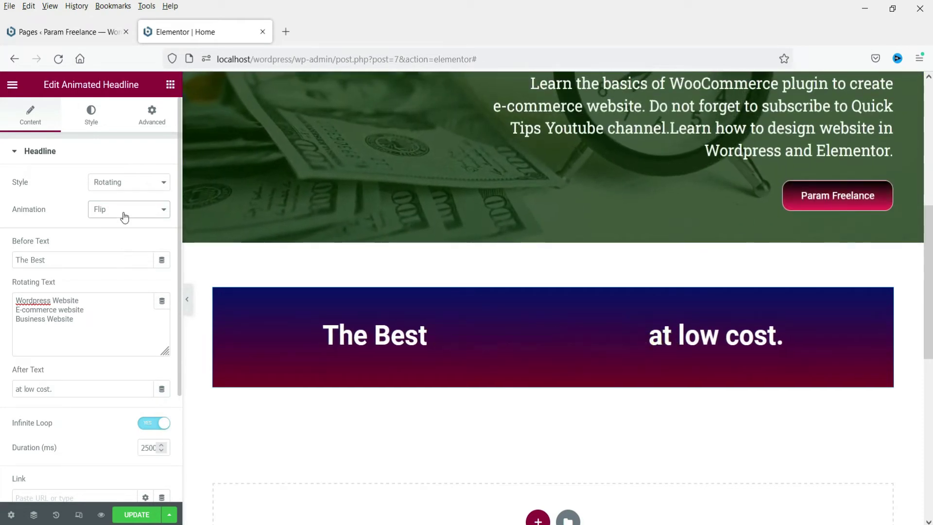
pyautogui.click(125, 216)
pyautogui.click(121, 266)
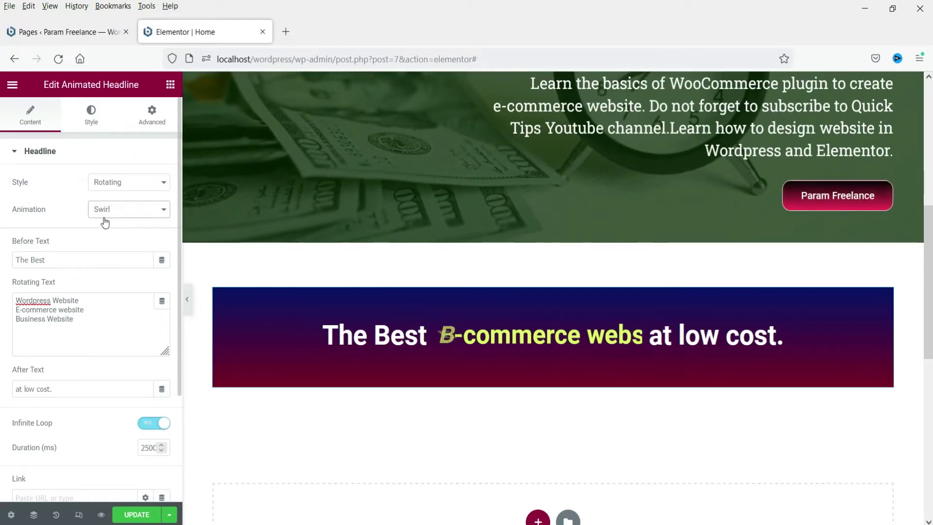
pyautogui.click(104, 217)
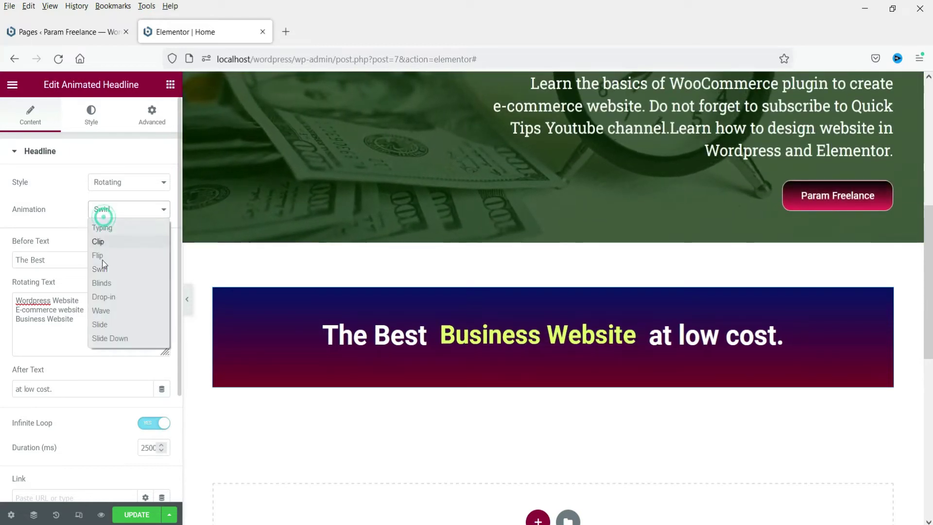
pyautogui.click(104, 285)
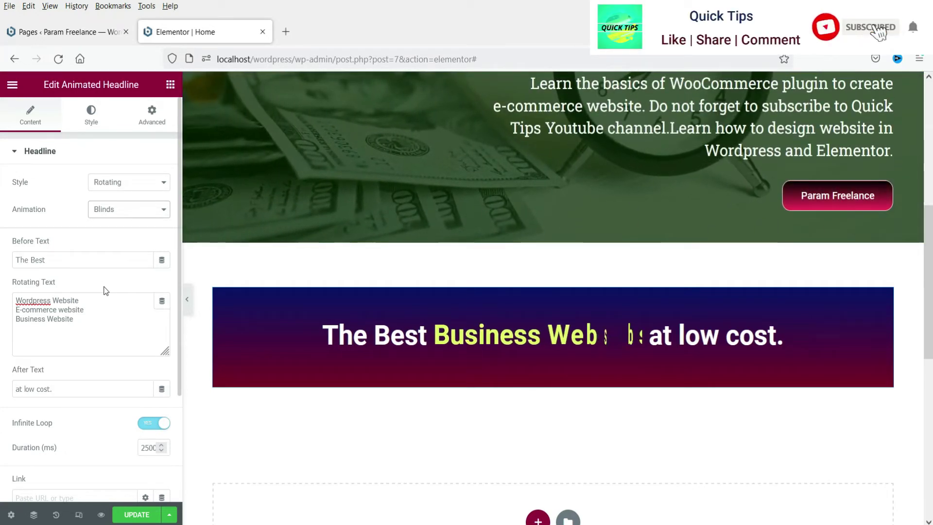
pyautogui.click(130, 211)
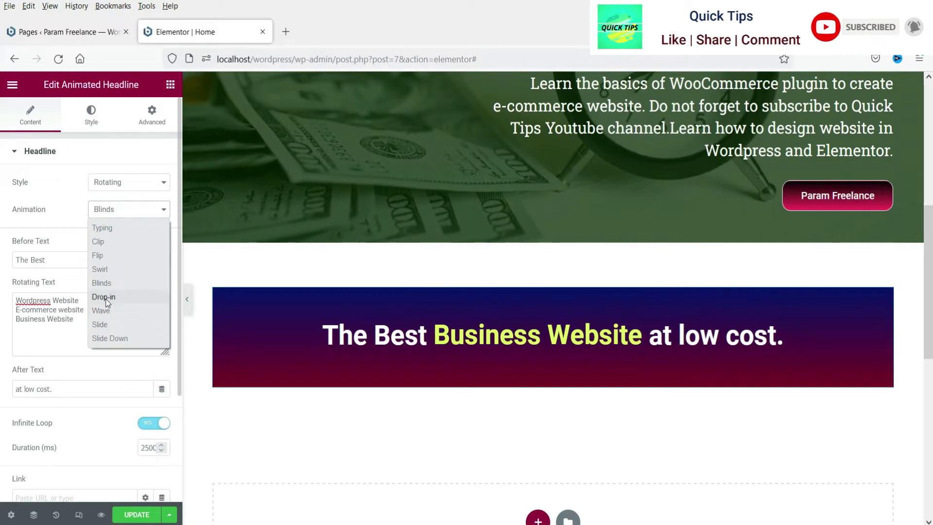
pyautogui.click(105, 298)
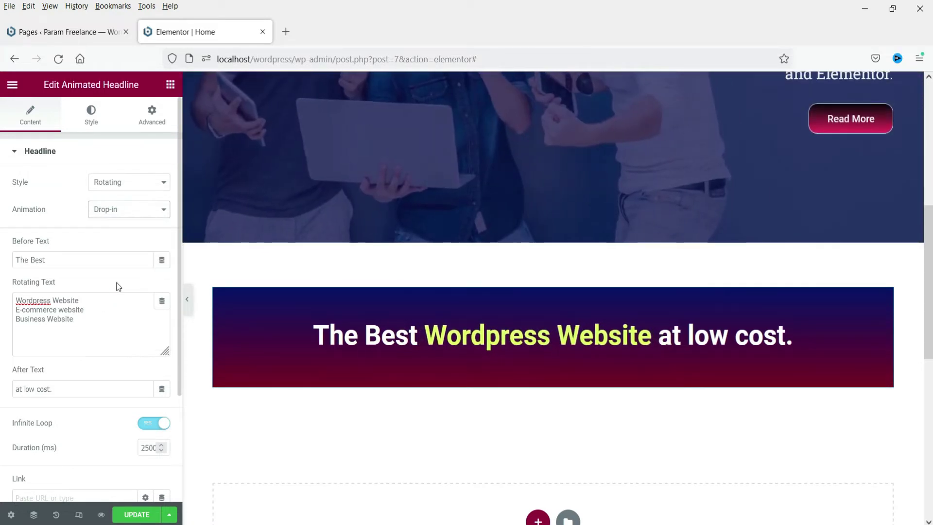
# Try the Wave and Slide animations on the rotating text and set its animation to Slide Down.
pyautogui.click(119, 209)
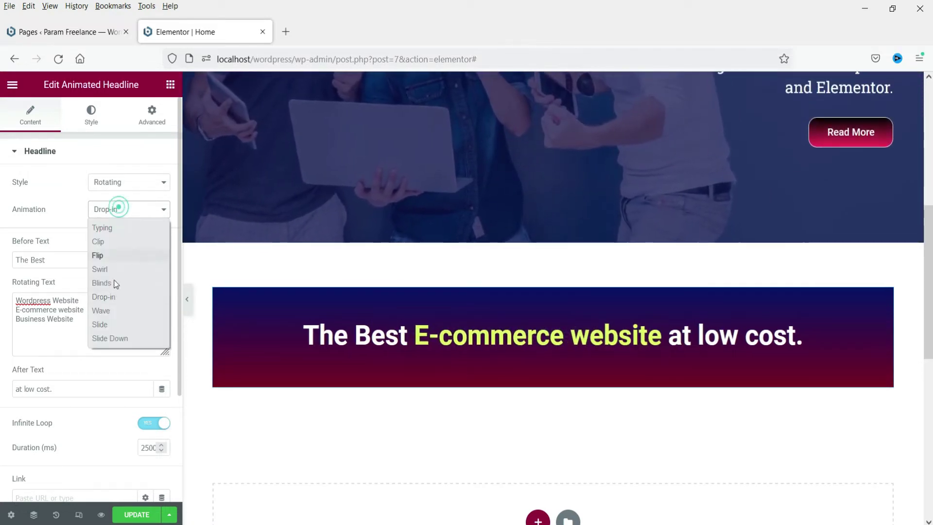
pyautogui.click(116, 311)
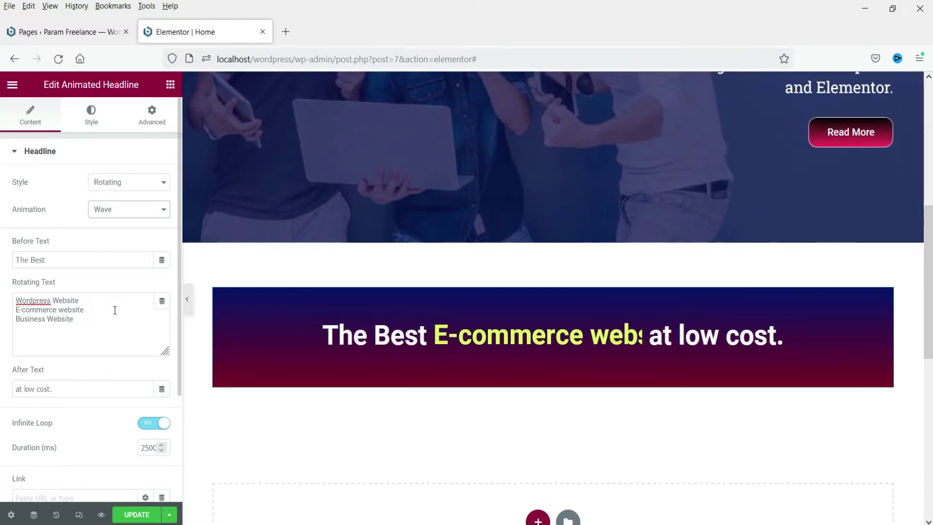
pyautogui.click(117, 210)
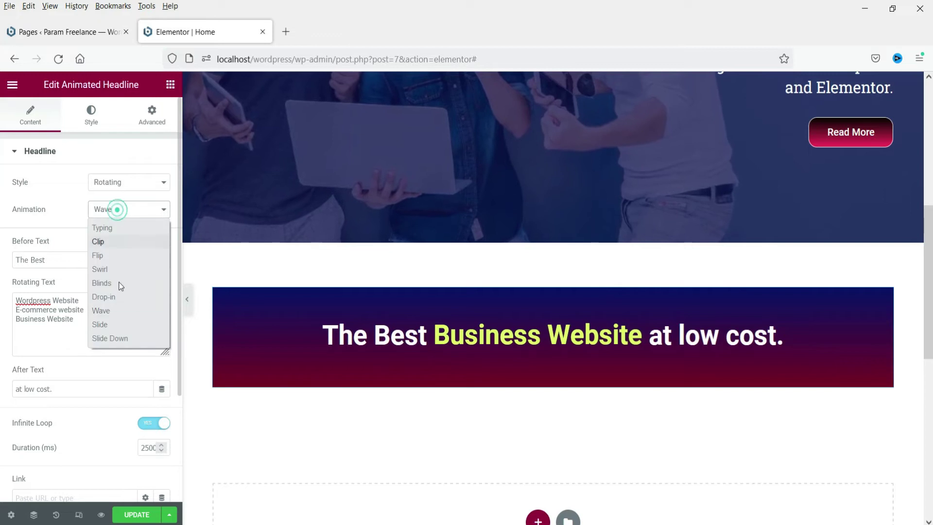
pyautogui.click(122, 325)
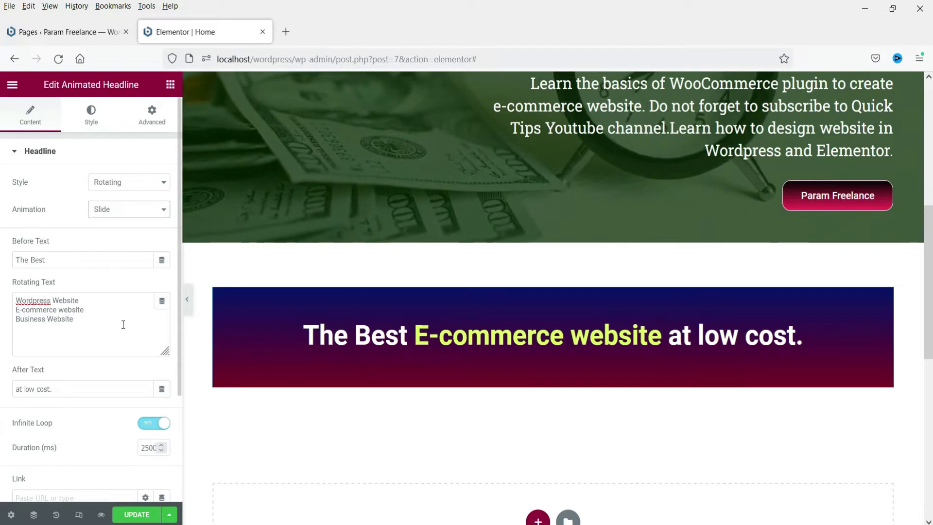
pyautogui.click(128, 210)
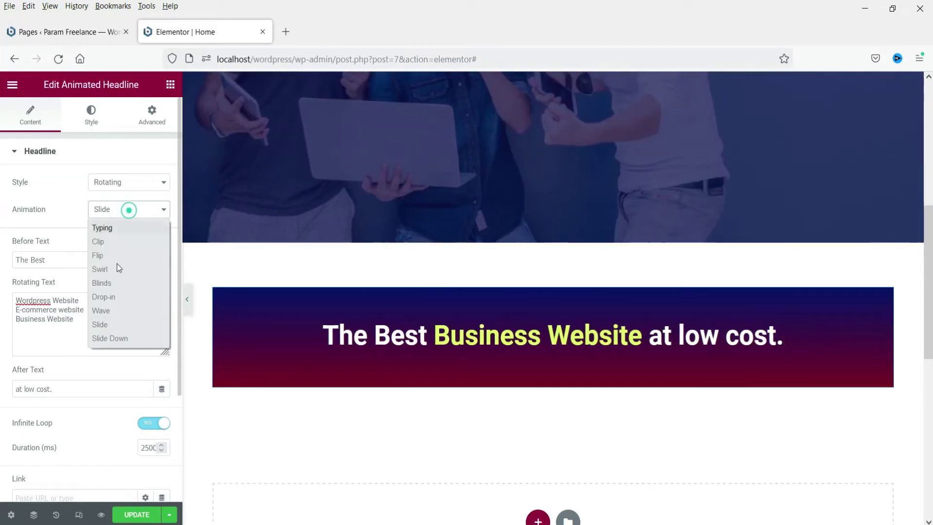
pyautogui.click(111, 338)
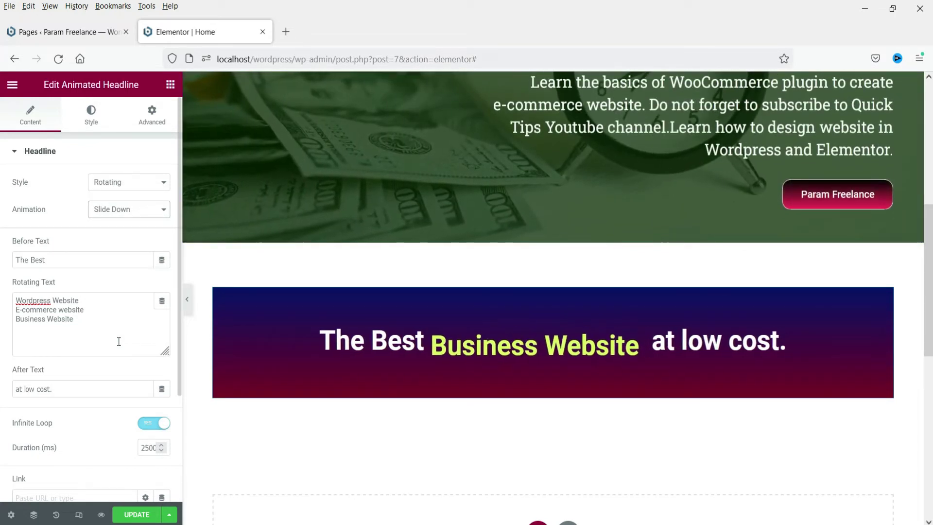
# Turn the rotating headline's infinite loop off and back on.
pyautogui.scroll(-3, 127, 343)
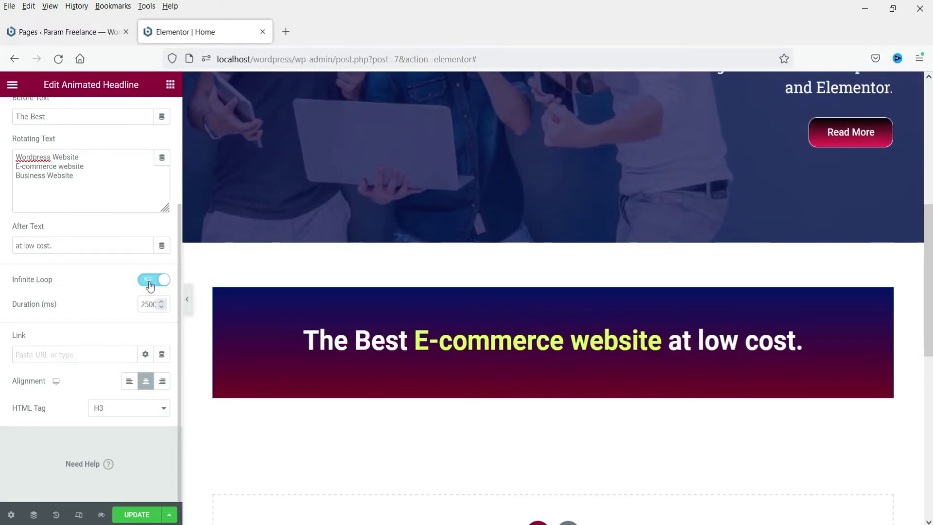
pyautogui.click(150, 286)
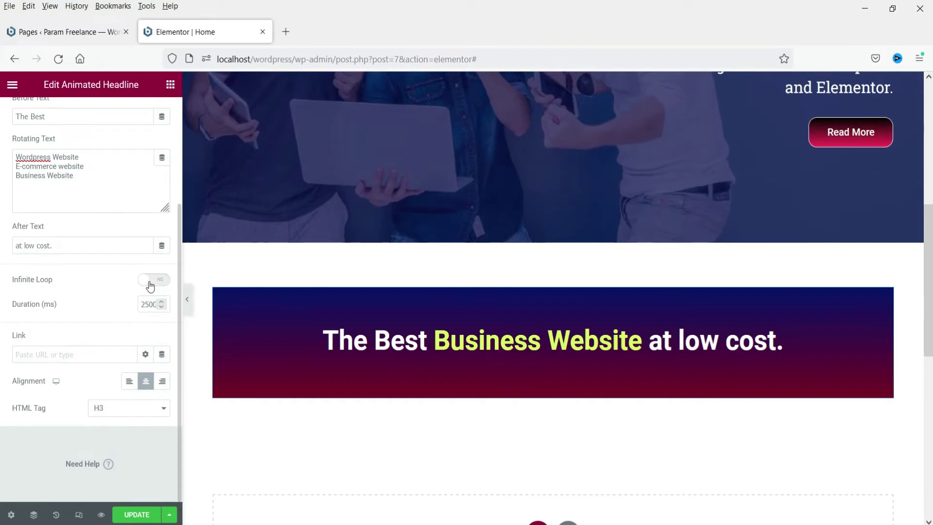
pyautogui.click(150, 284)
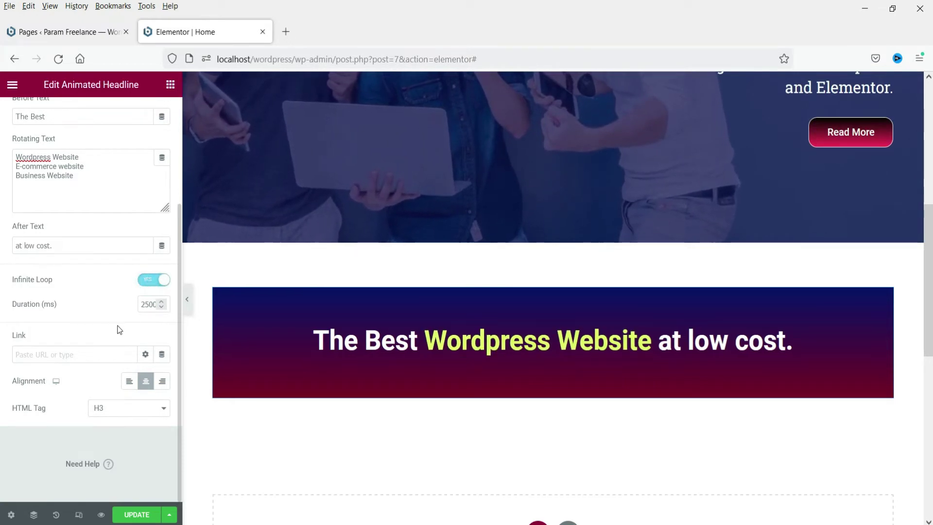
# Try a rotation duration of 500 ms, restore it to 2500 ms, and select the headline's link field.
pyautogui.click(149, 304)
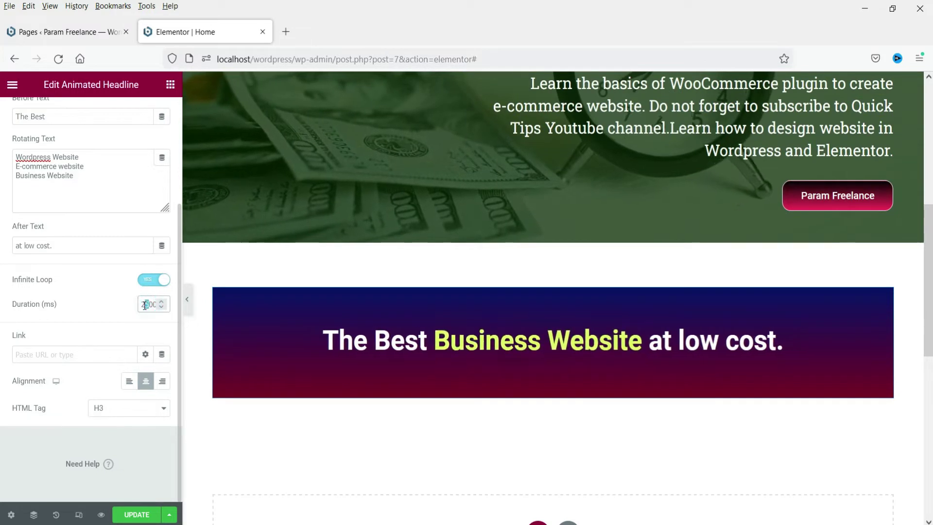
pyautogui.write('500')
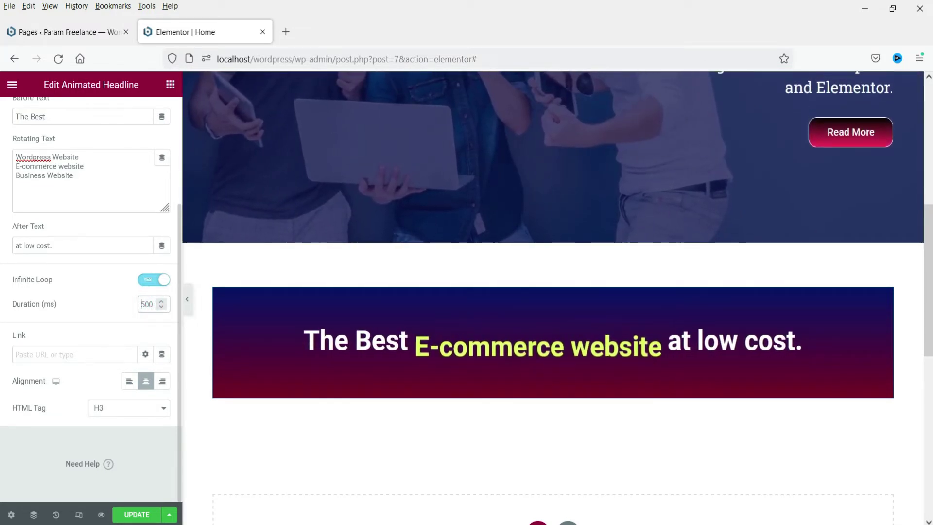
pyautogui.write('2')
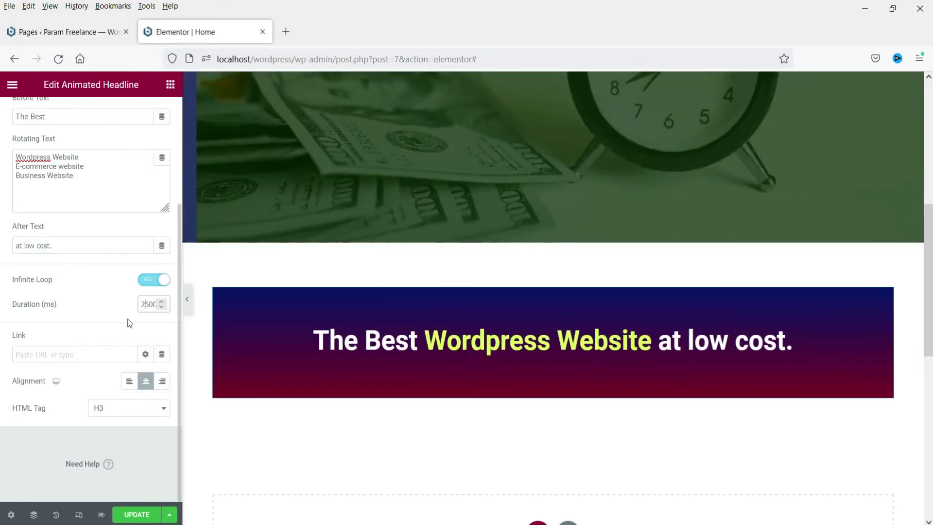
pyautogui.click(36, 355)
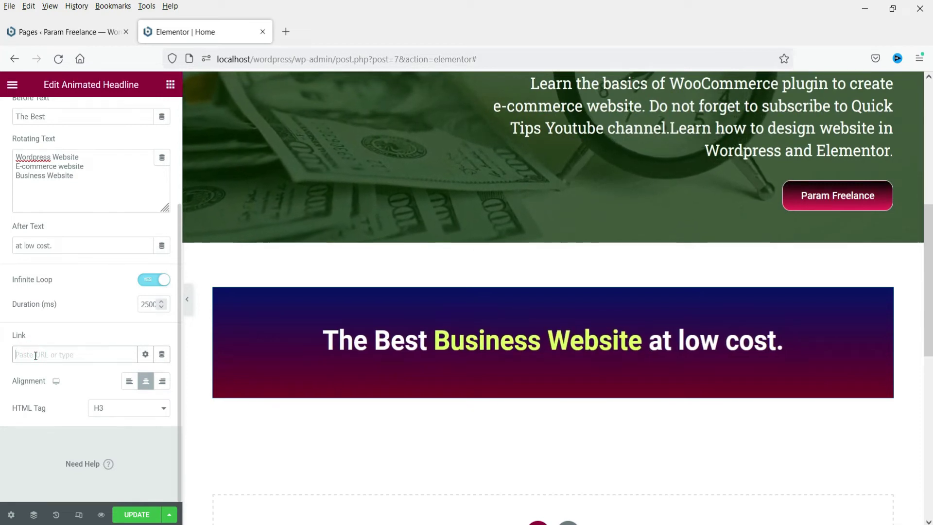
# Switch the animated headline's style from Rotating to Highlighted.
pyautogui.scroll(3, 36, 352)
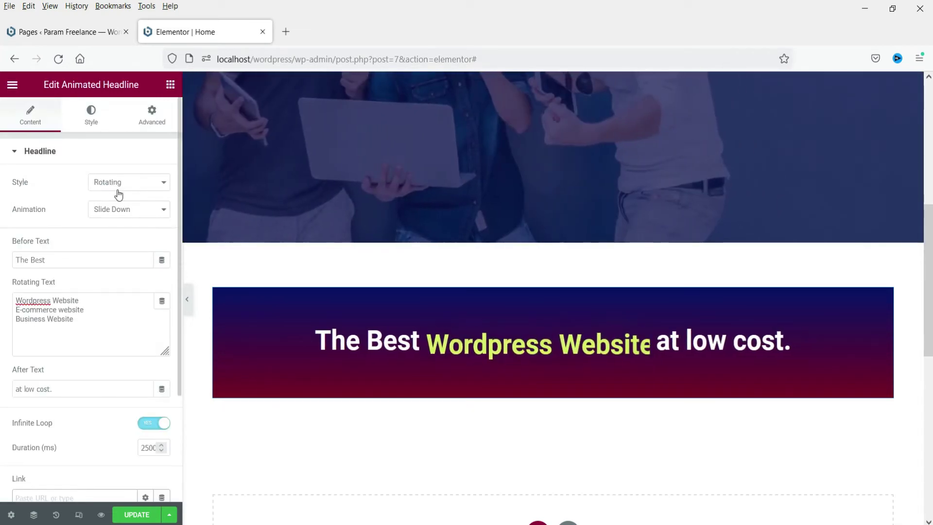
pyautogui.click(121, 189)
pyautogui.click(109, 201)
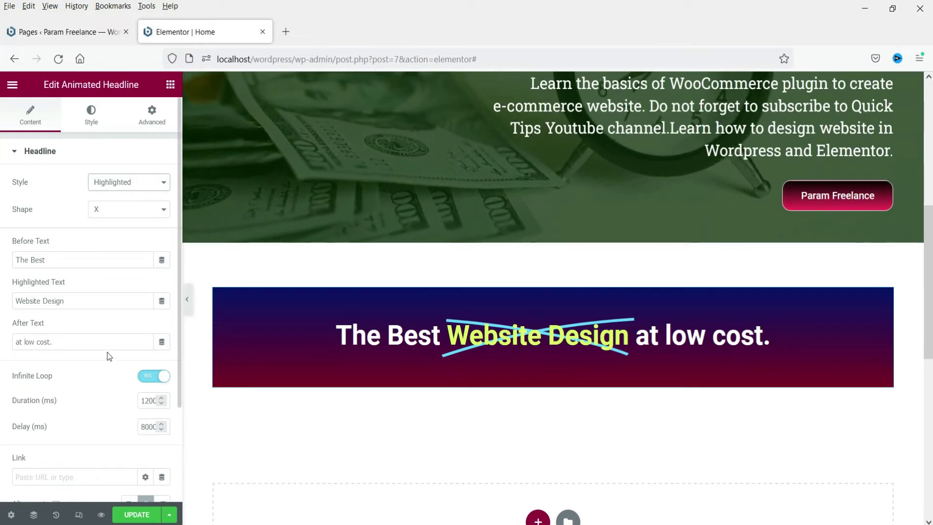
# Set the highlight animation's duration to 200 ms and change the highlight shape to Circle.
pyautogui.scroll(-2, 105, 349)
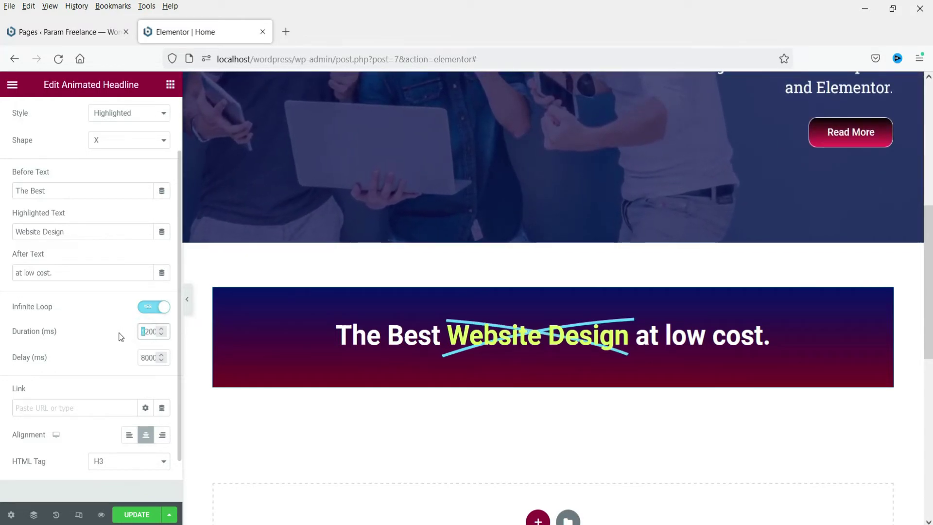
pyautogui.press('BackSpace')
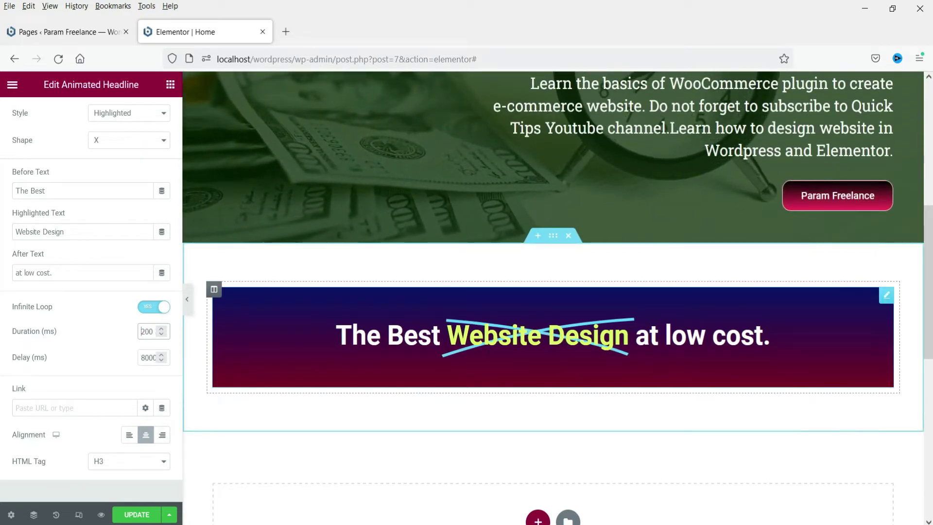
pyautogui.scroll(2, 142, 131)
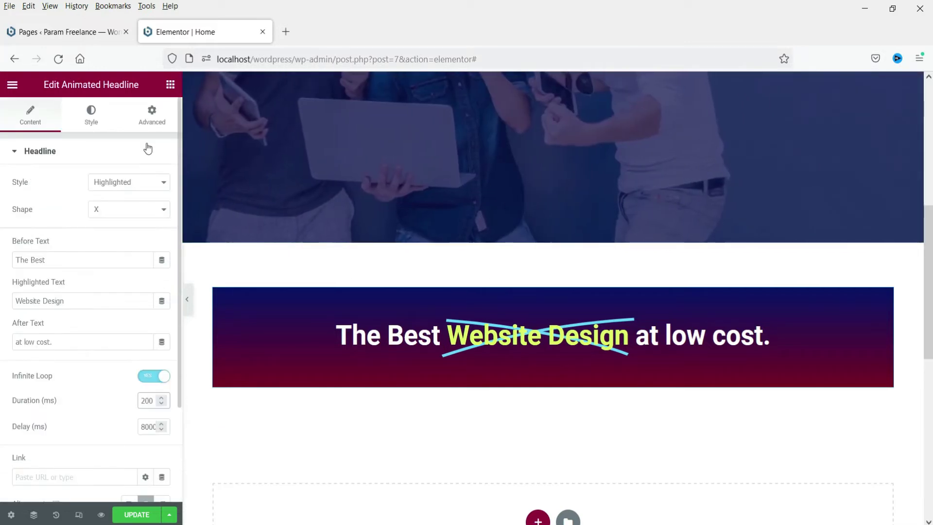
pyautogui.click(121, 211)
pyautogui.click(122, 228)
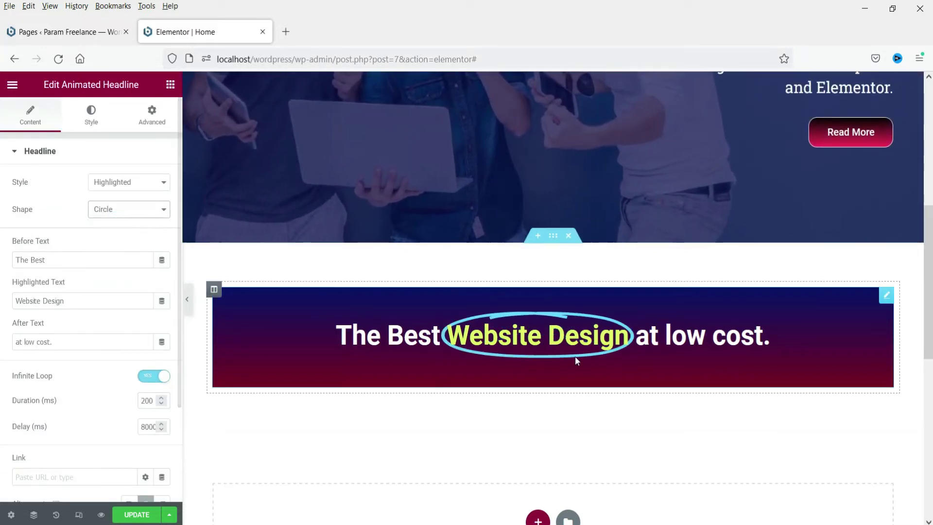
# Reset the highlight duration to 1200 ms, and set both the duration and the delay to 3000 ms.
pyautogui.doubleClick(142, 400)
pyautogui.write('1200')
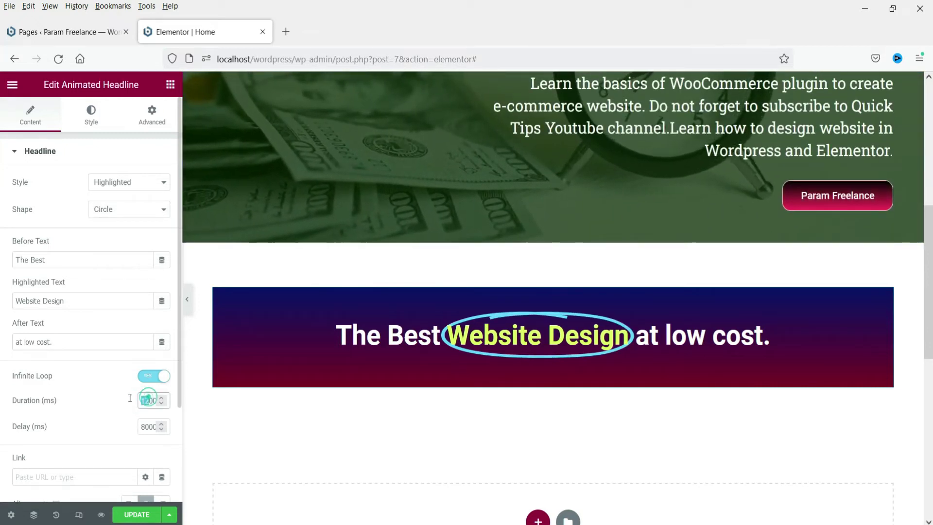
pyautogui.write('3000')
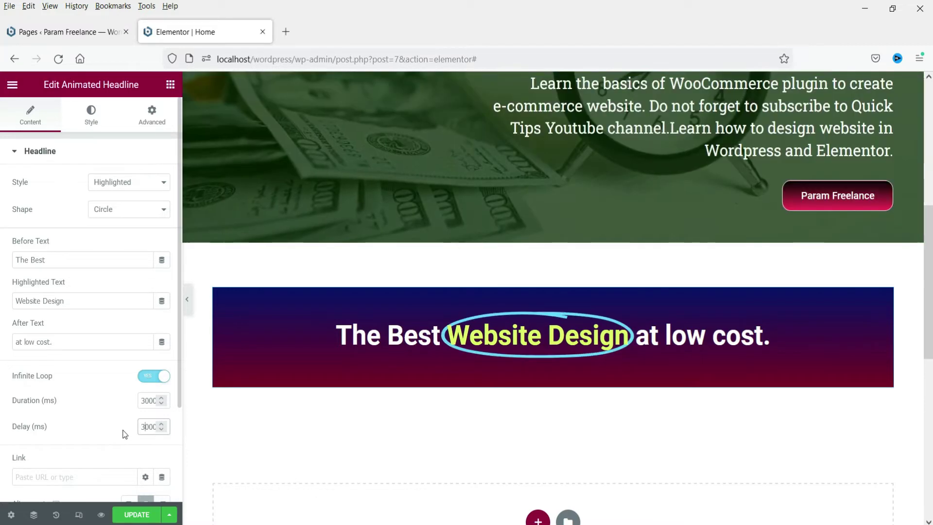
# Return the animated headline's style to Rotating and update the page.
pyautogui.click(126, 182)
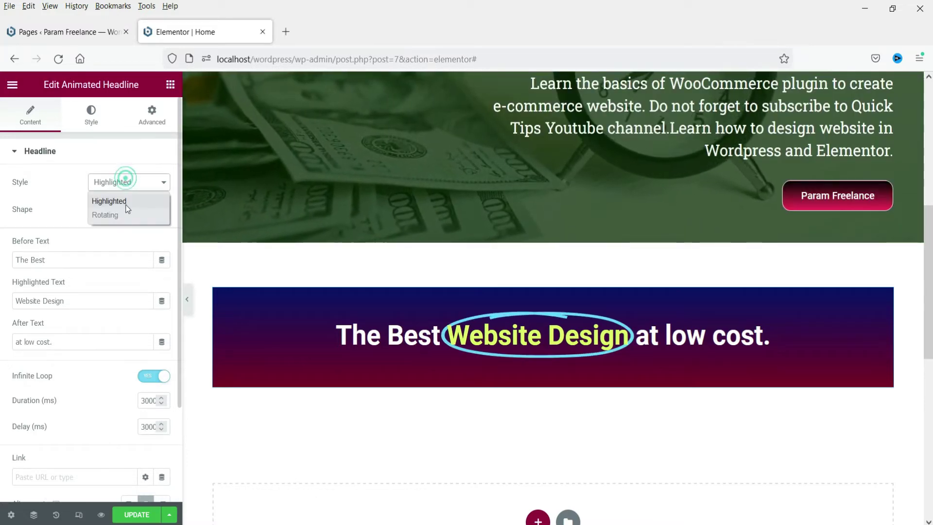
pyautogui.click(127, 216)
pyautogui.click(124, 210)
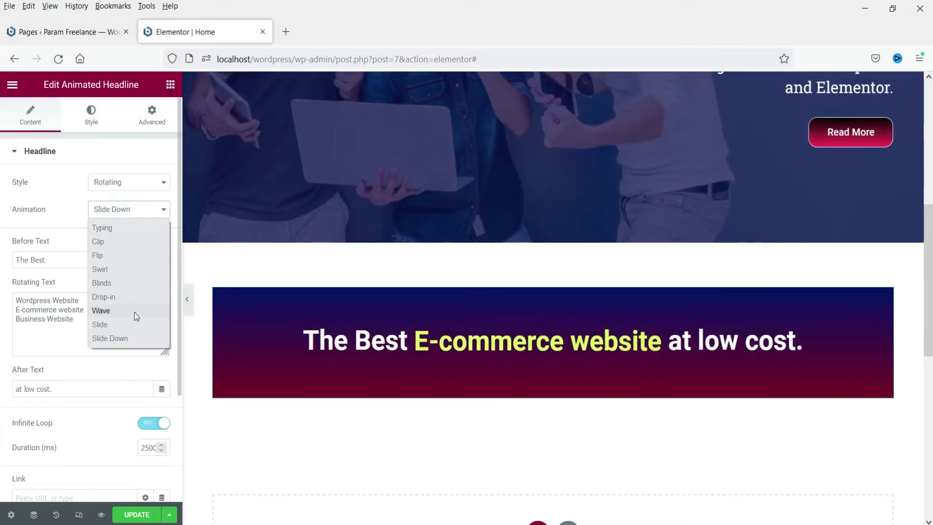
pyautogui.click(61, 213)
pyautogui.click(128, 182)
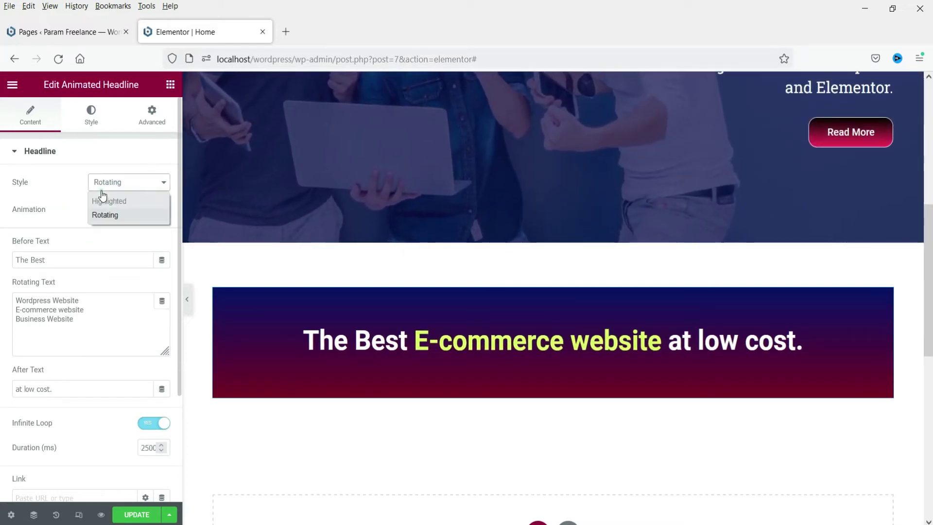
pyautogui.click(100, 192)
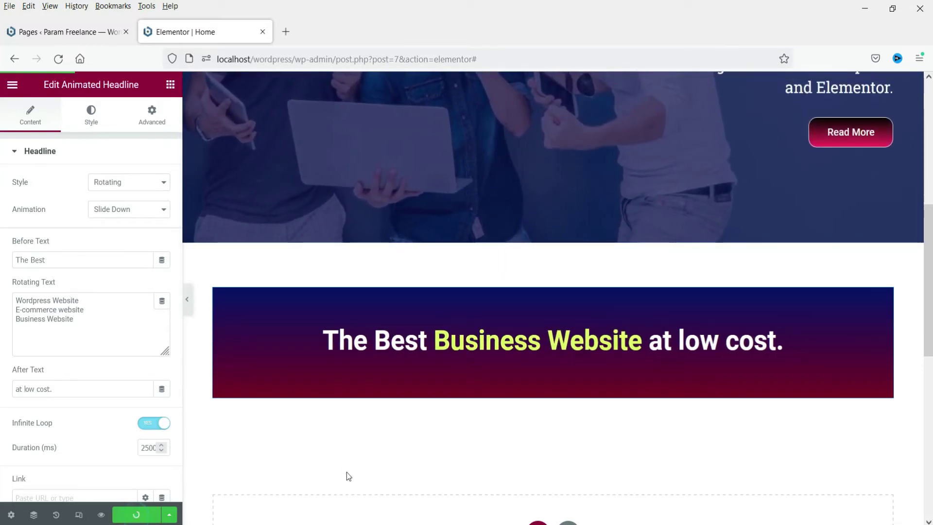
# Open the live home page in a new browser tab and examine the rotating headline above the footer.
pyautogui.click(12, 87)
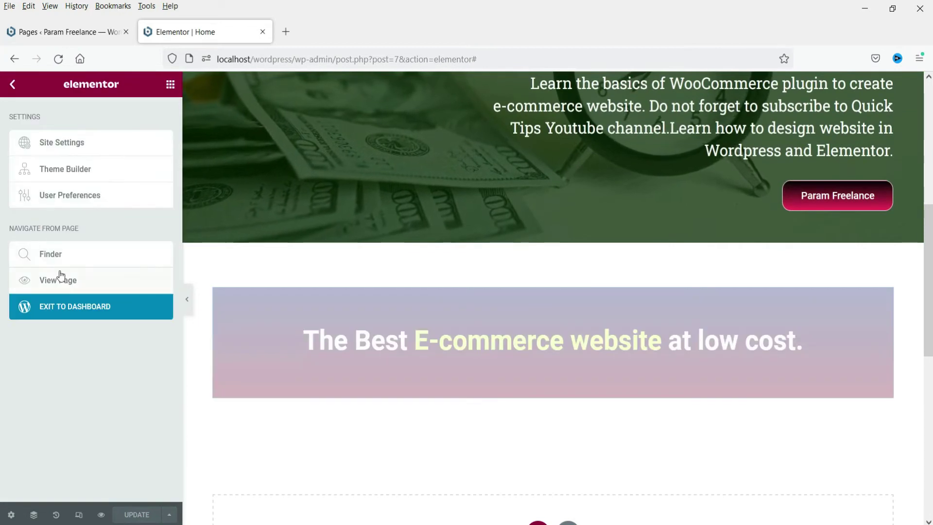
pyautogui.rightClick(61, 276)
pyautogui.click(112, 296)
pyautogui.click(314, 32)
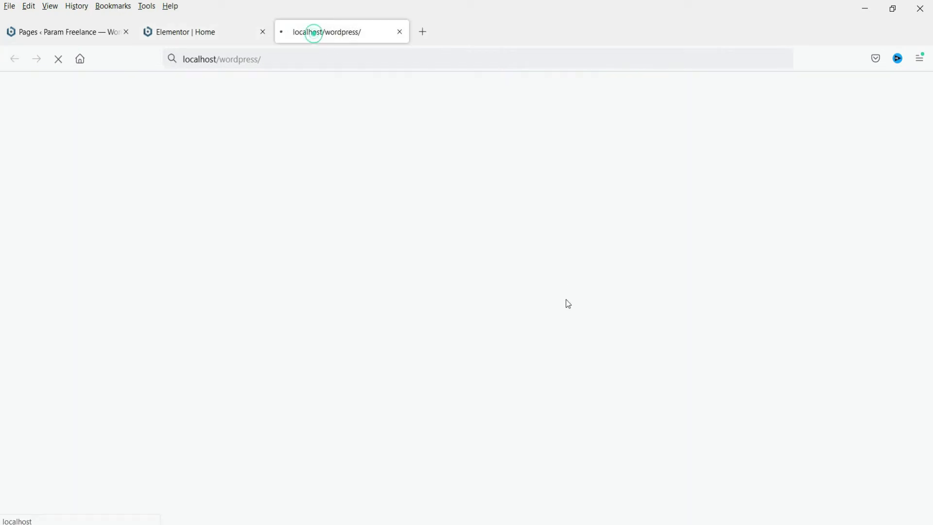
pyautogui.scroll(-3, 781, 287)
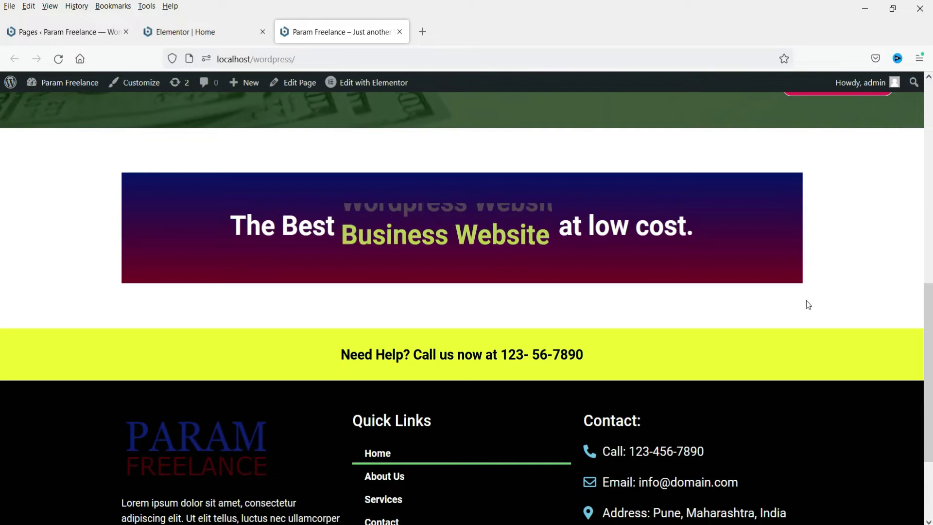
# Switch back to the WordPress dashboard and open the page for adding new plugins.
pyautogui.hotkey('ctrl', 'Tab')
pyautogui.hotkey('ctrl', 'Tab')
pyautogui.hotkey('ctrl', 'shift', 'Tab')
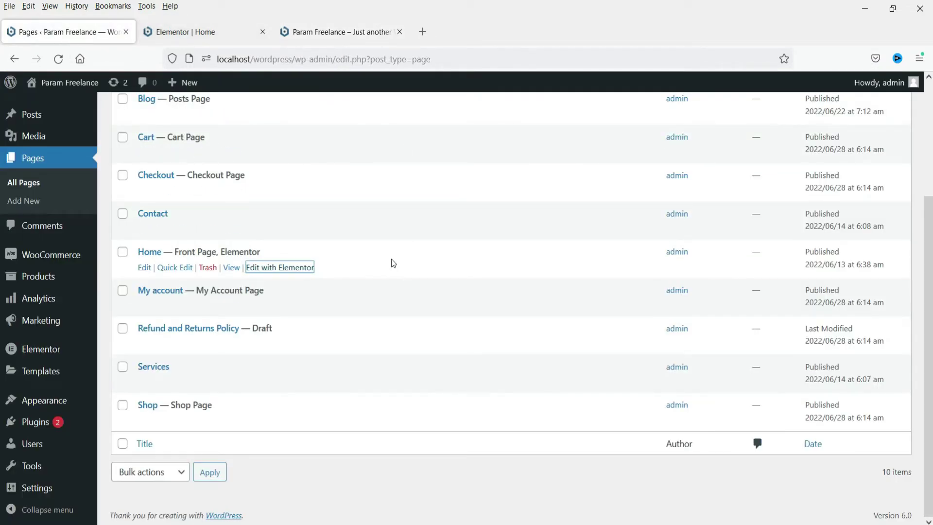
pyautogui.moveTo(74, 426)
pyautogui.moveTo(39, 421)
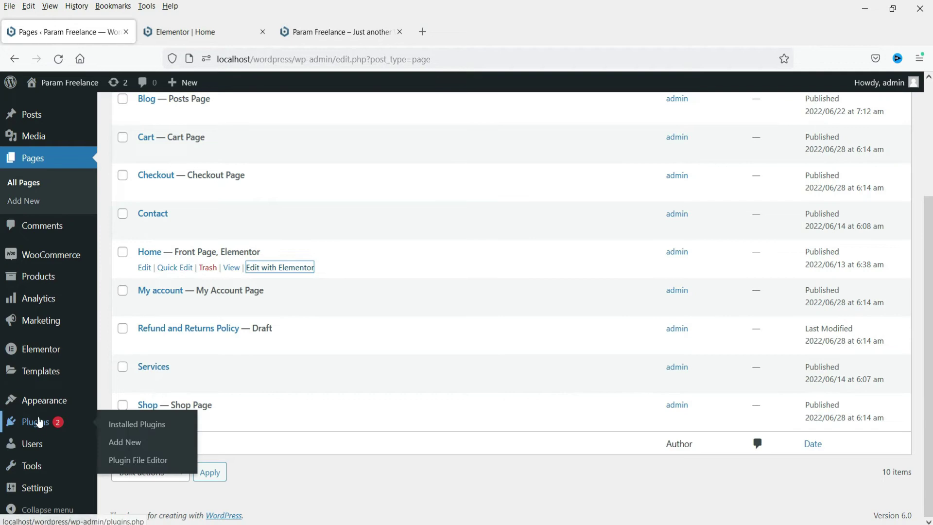
pyautogui.click(125, 443)
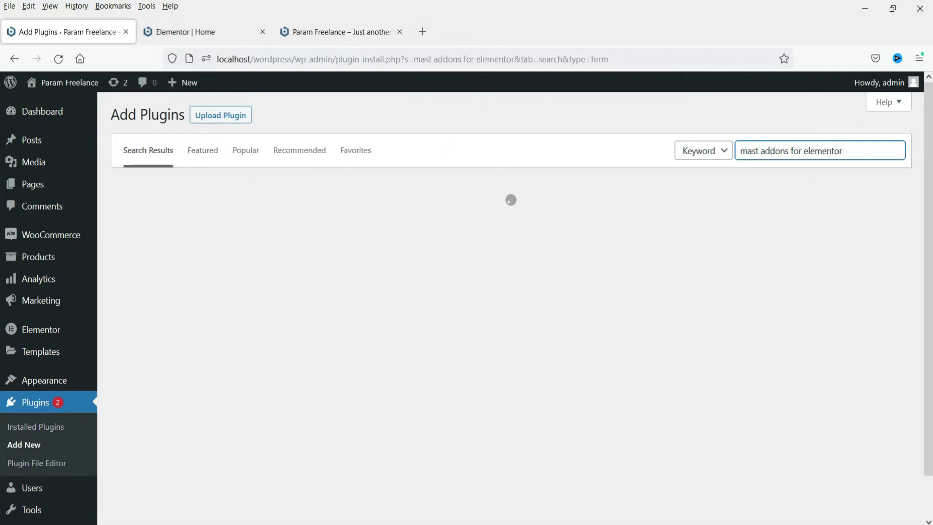
# Search for "master addons for elementor", install and activate the Master Addons plugin, and skip its opt-in request.
pyautogui.click(759, 151)
pyautogui.press('BackSpace')
pyautogui.write('er')
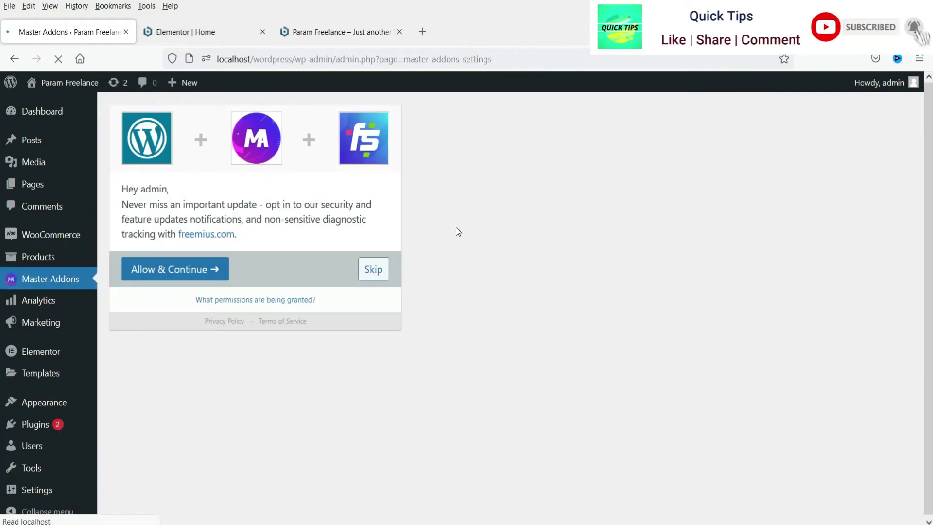
pyautogui.click(371, 286)
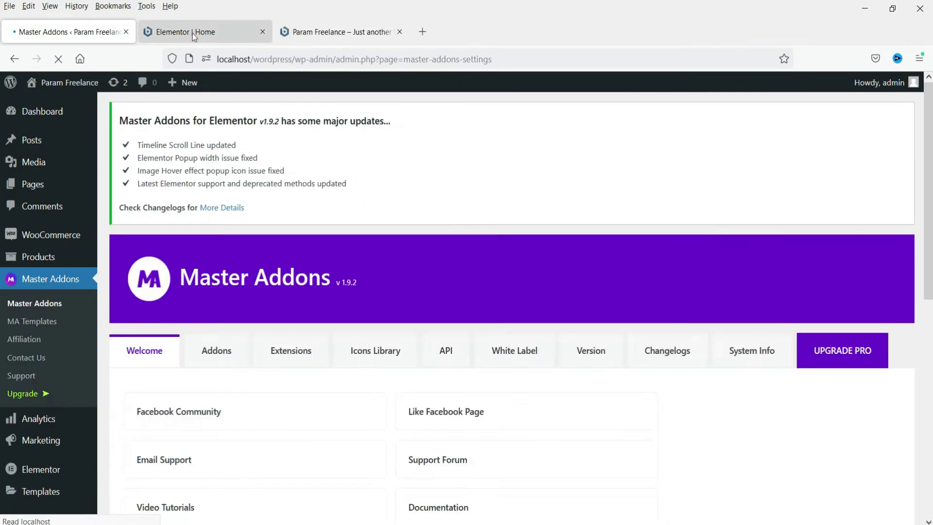
# Reload the Elementor editor of the home page and add a single-column section below the existing animated headline.
pyautogui.click(194, 32)
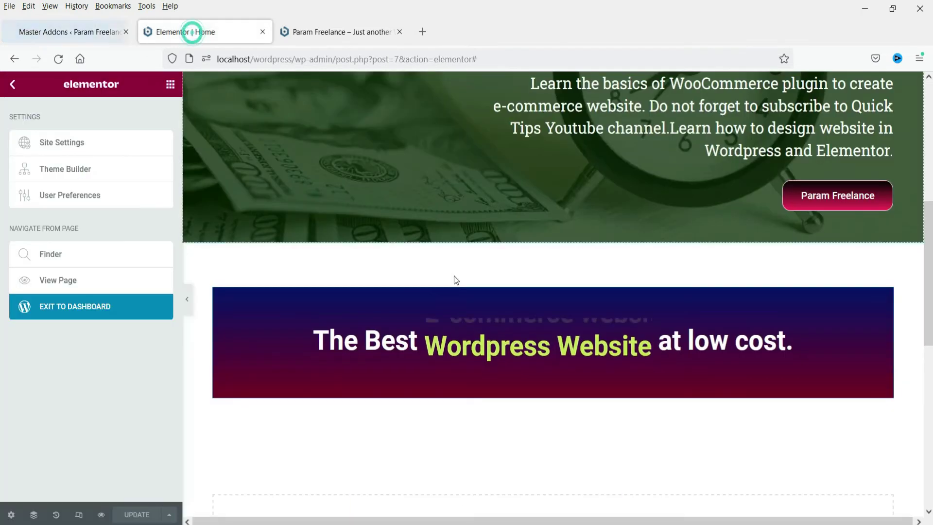
pyautogui.click(58, 58)
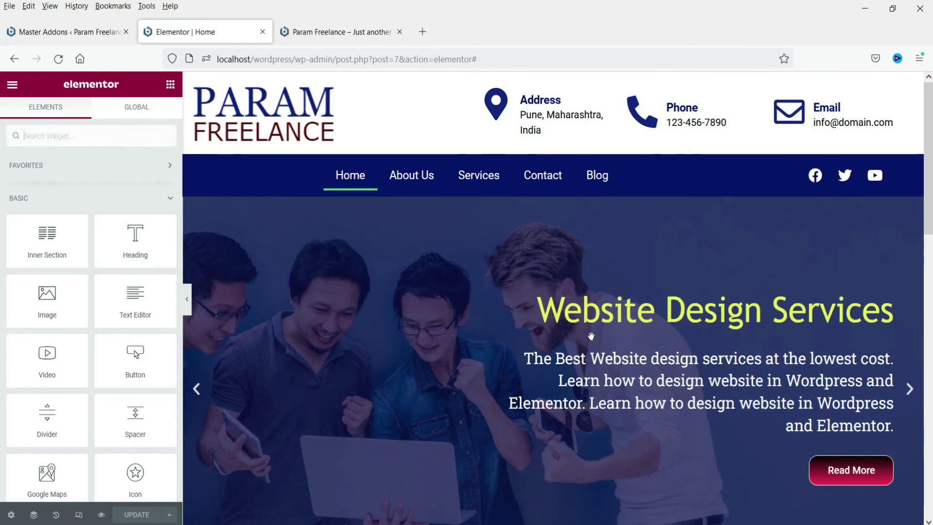
pyautogui.scroll(-8, 590, 338)
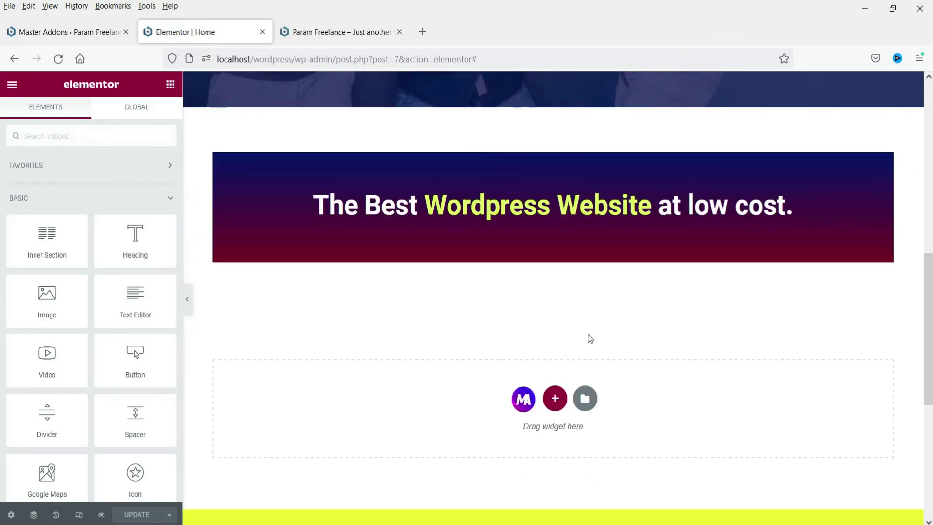
pyautogui.click(553, 401)
pyautogui.click(399, 434)
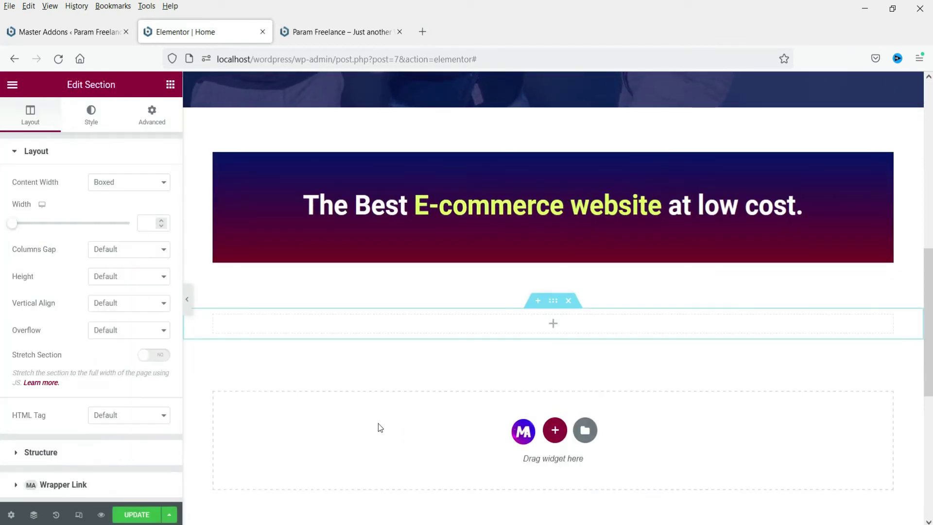
# Unlink the new section's padding values and set its top and bottom padding to 60 px.
pyautogui.click(151, 116)
pyautogui.click(154, 248)
pyautogui.click(22, 248)
pyautogui.write('60')
pyautogui.click(85, 247)
pyautogui.write('60')
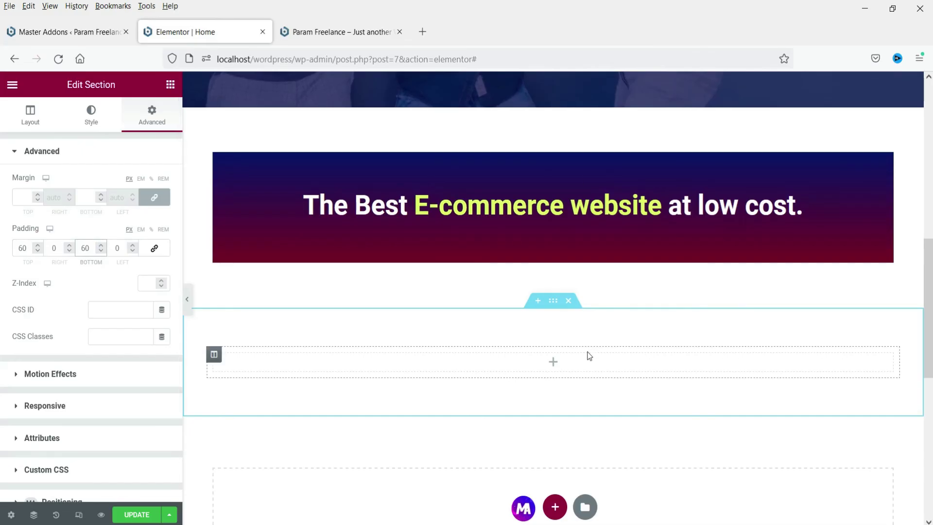
# Search the widgets for "animated" and place the Master Addons Animated Headlines widget in the new section.
pyautogui.click(548, 362)
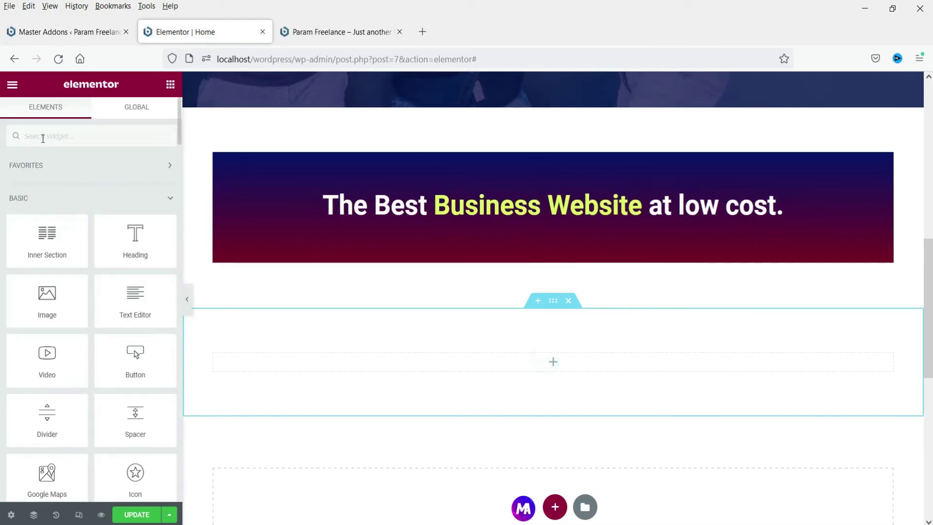
pyautogui.write('animated')
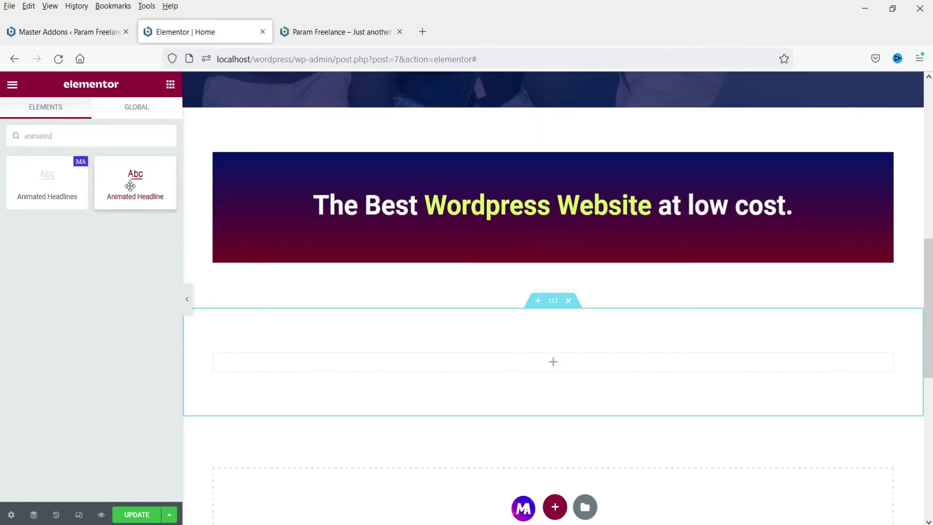
pyautogui.moveTo(52, 184); pyautogui.dragTo(459, 371)
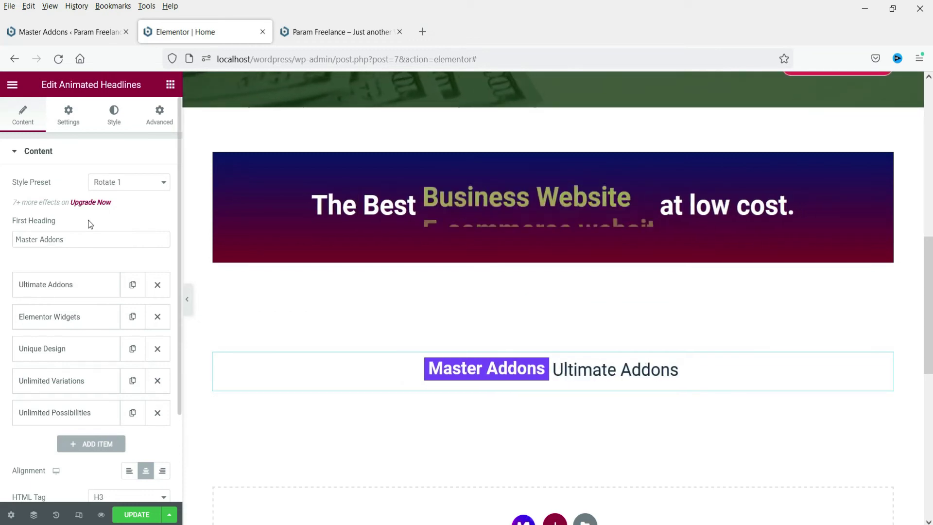
# Check the available style presets without changing Rotate 1, and set the first heading text to "Website design For".
pyautogui.click(135, 181)
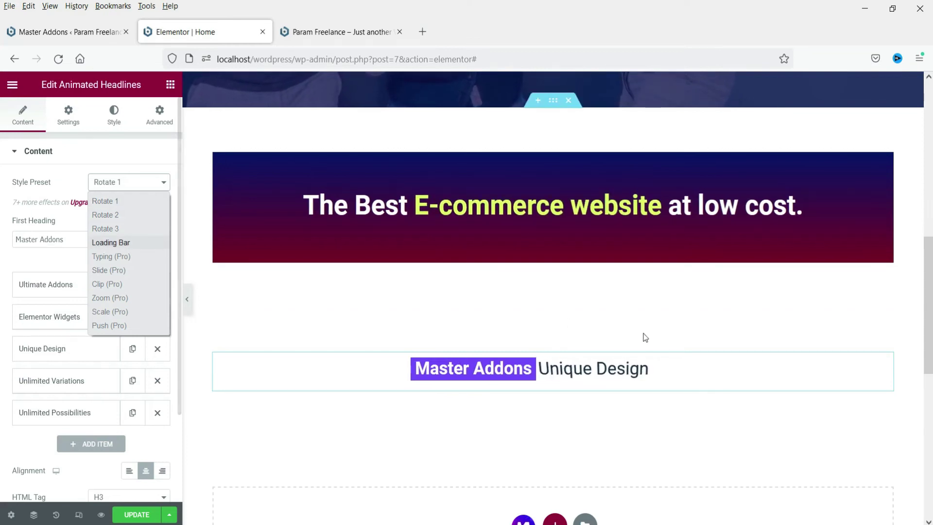
pyautogui.click(47, 208)
pyautogui.click(95, 242)
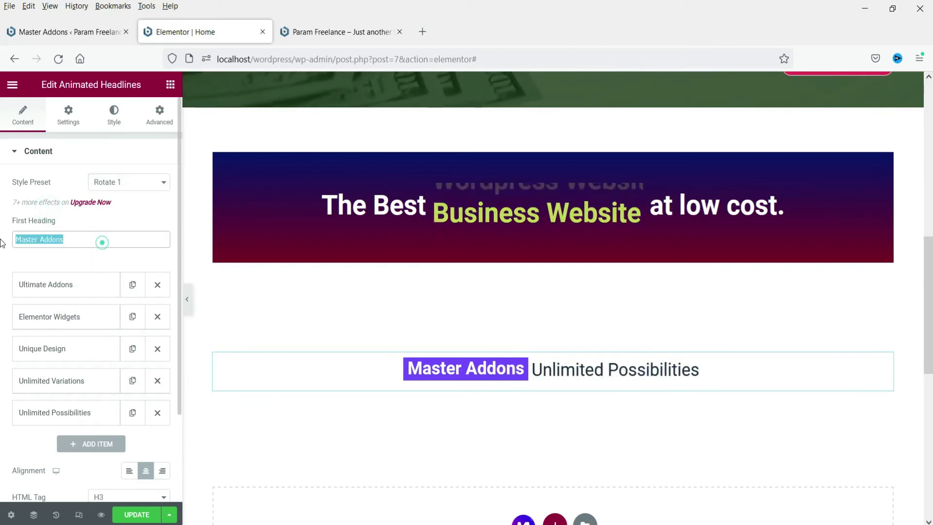
pyautogui.click(104, 242)
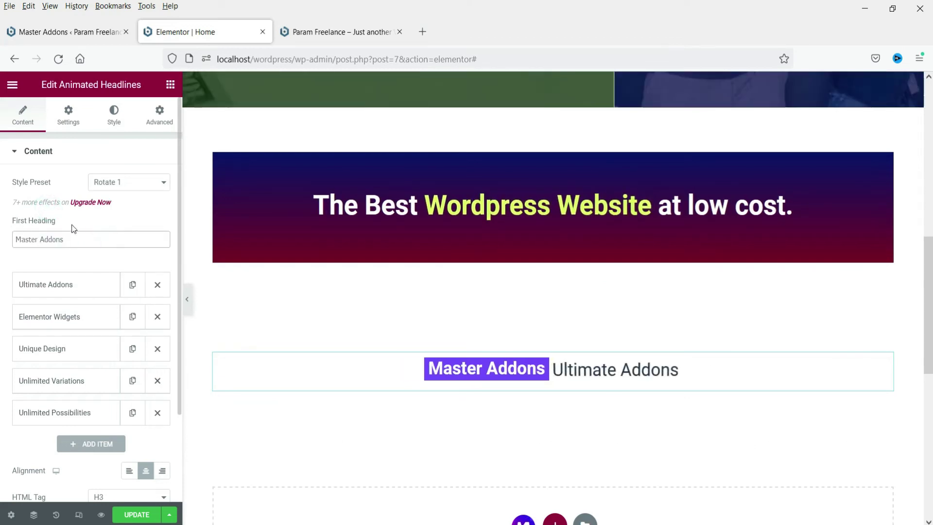
pyautogui.moveTo(86, 241); pyautogui.dragTo(15, 240)
pyautogui.write('Website design For')
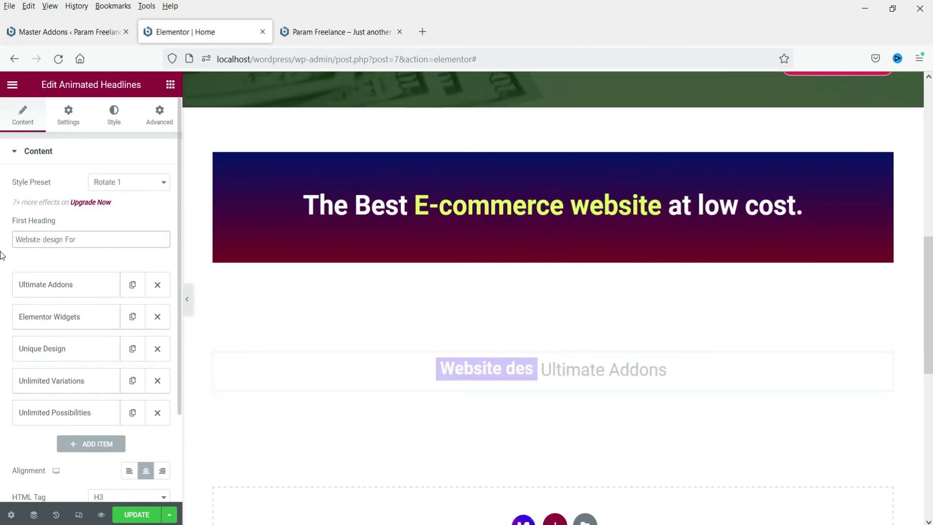
# Change the first three rotating titles to "Business", "E-commerce" and "School".
pyautogui.click(46, 285)
pyautogui.click(68, 286)
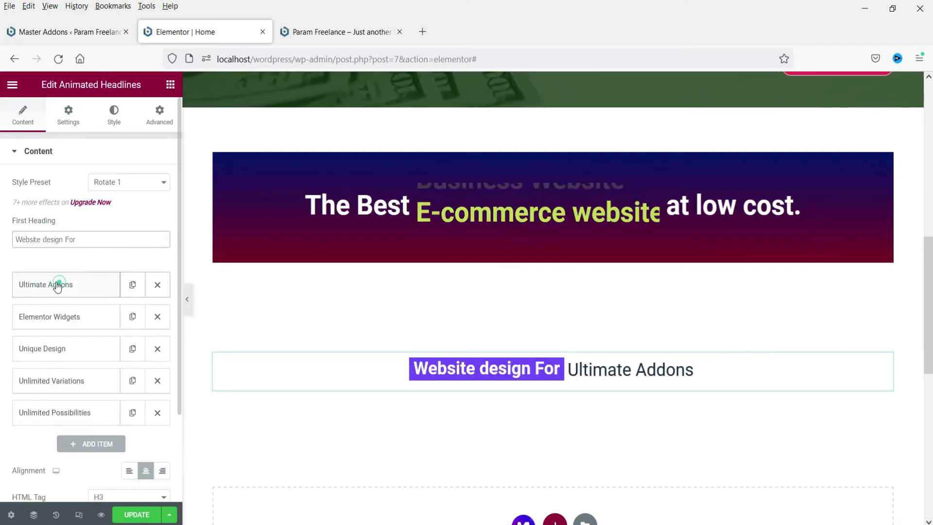
pyautogui.click(53, 283)
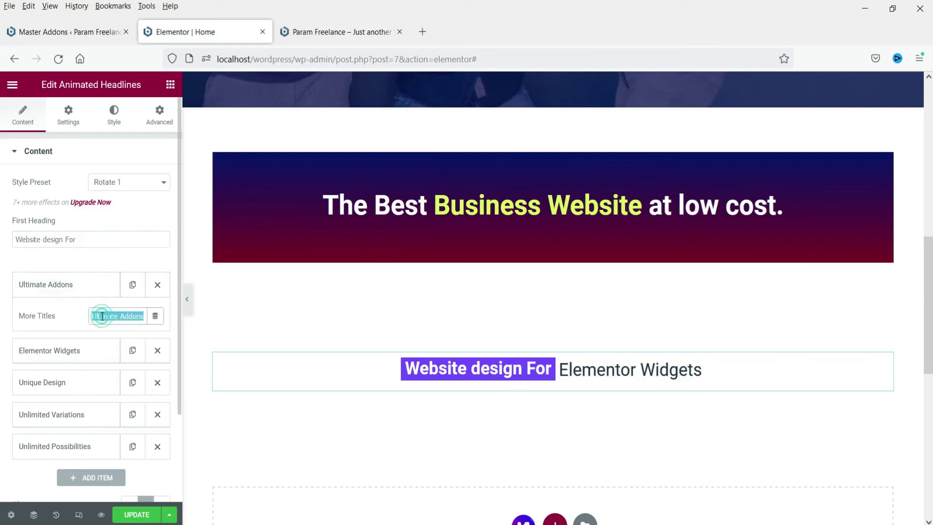
pyautogui.write('Business')
pyautogui.click(49, 351)
pyautogui.tripleClick(100, 348)
pyautogui.write('E-commerce')
pyautogui.click(49, 382)
pyautogui.tripleClick(117, 380)
pyautogui.write('School')
pyautogui.click(42, 348)
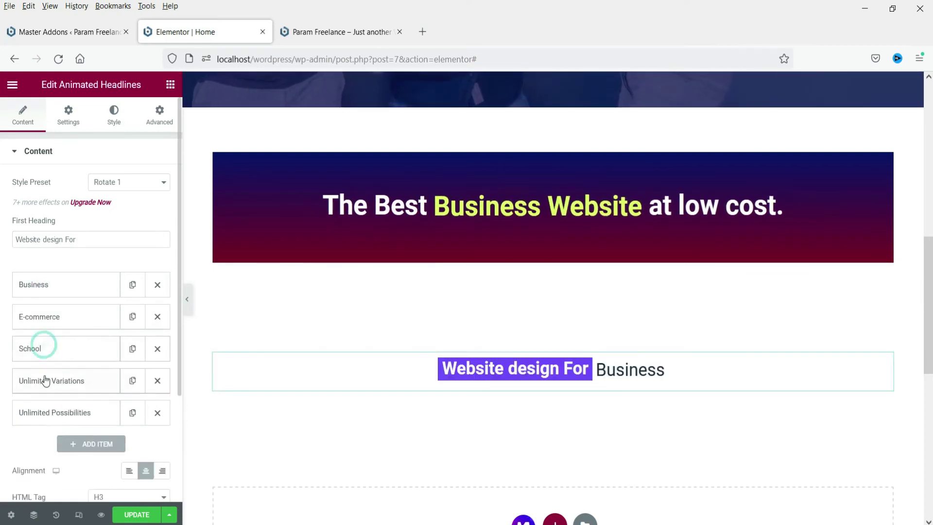
# Change the fourth rotating title to "Sport" and delete the Unlimited Possibilities item.
pyautogui.click(46, 381)
pyautogui.tripleClick(115, 412)
pyautogui.write('SPorts')
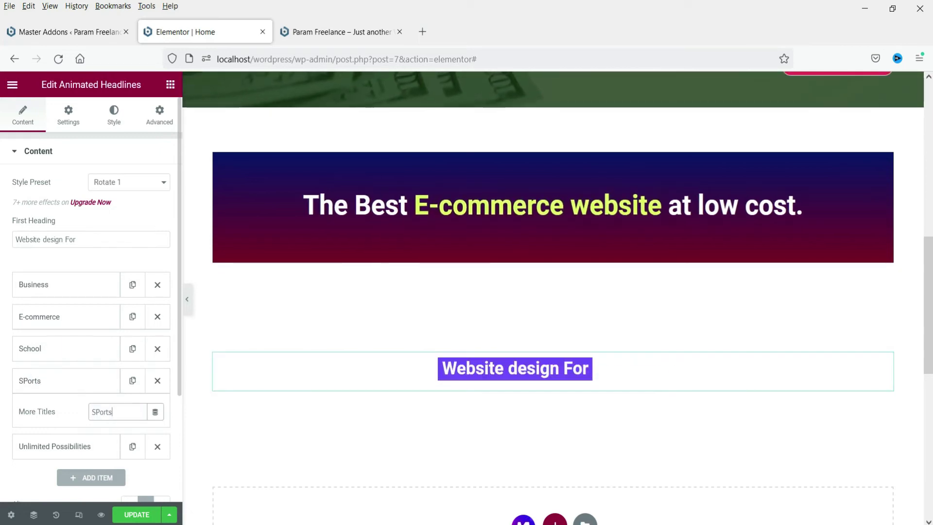
pyautogui.write('Spo')
pyautogui.click(62, 381)
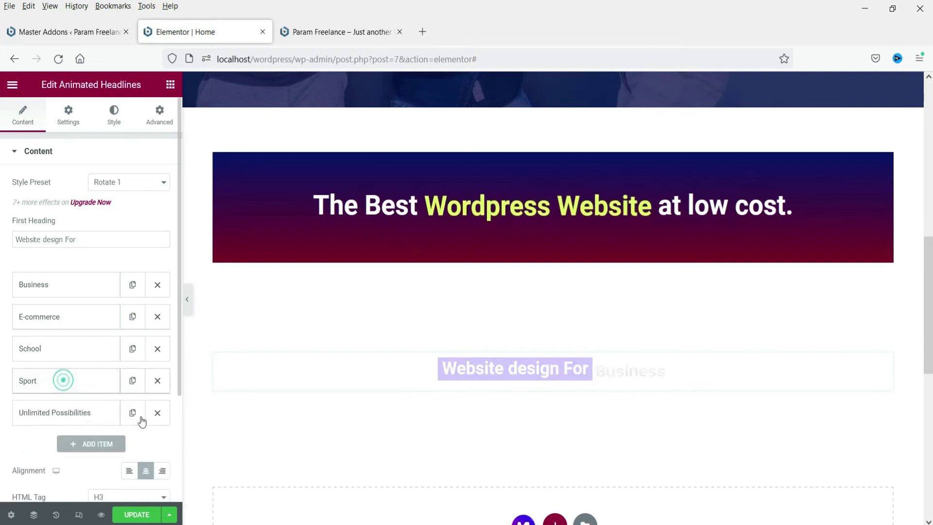
pyautogui.click(157, 414)
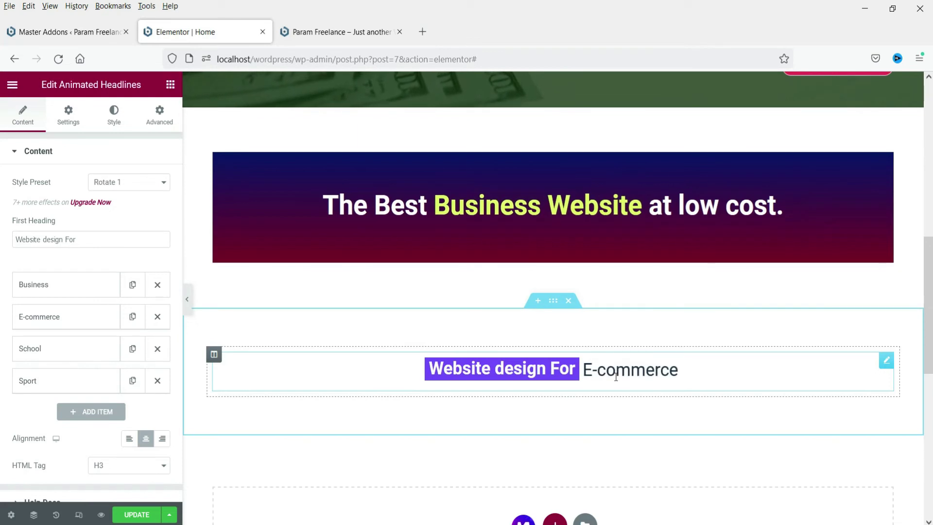
# Examine the widget's remaining content options, including the wrapper link, and its animation delay setting.
pyautogui.scroll(-2, 93, 335)
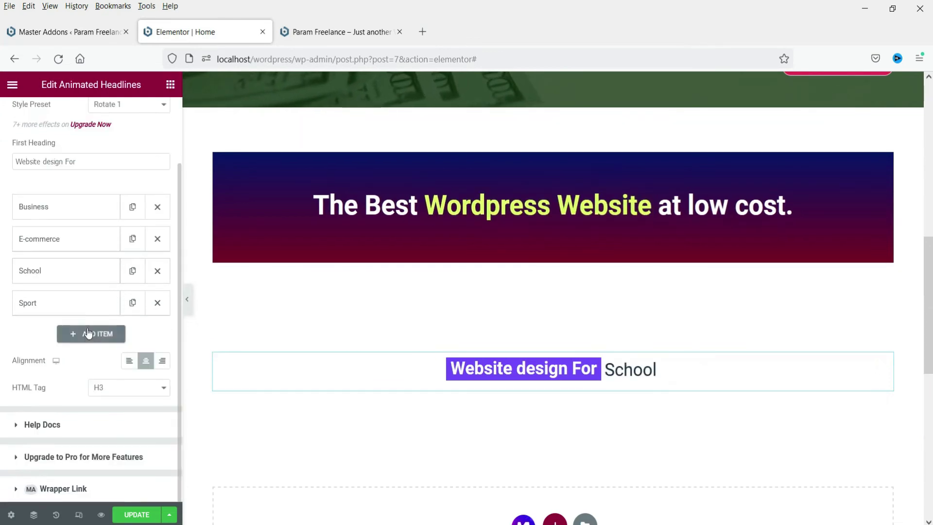
pyautogui.click(19, 427)
pyautogui.click(43, 182)
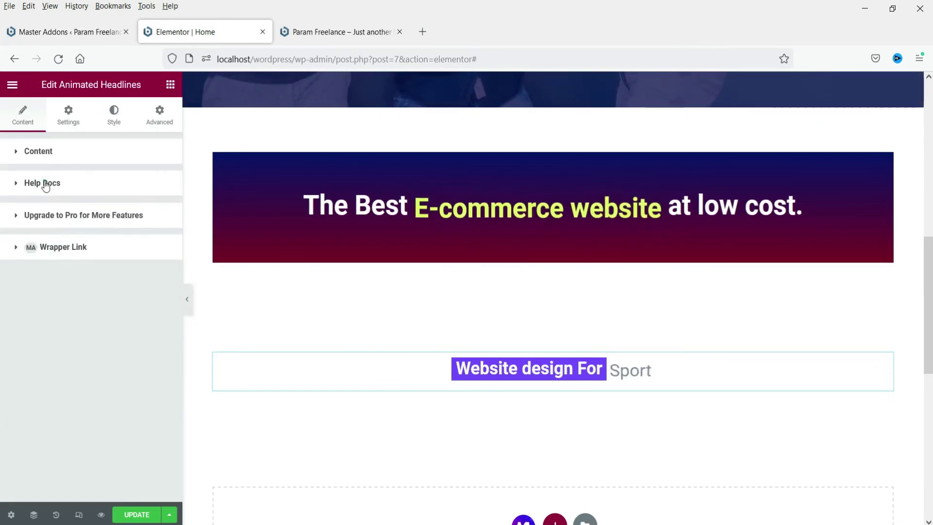
pyautogui.click(86, 249)
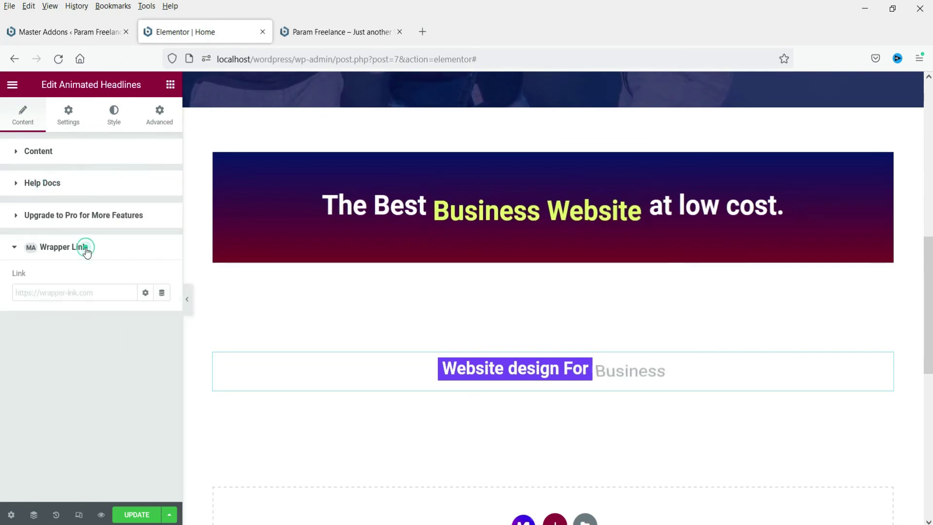
pyautogui.click(37, 288)
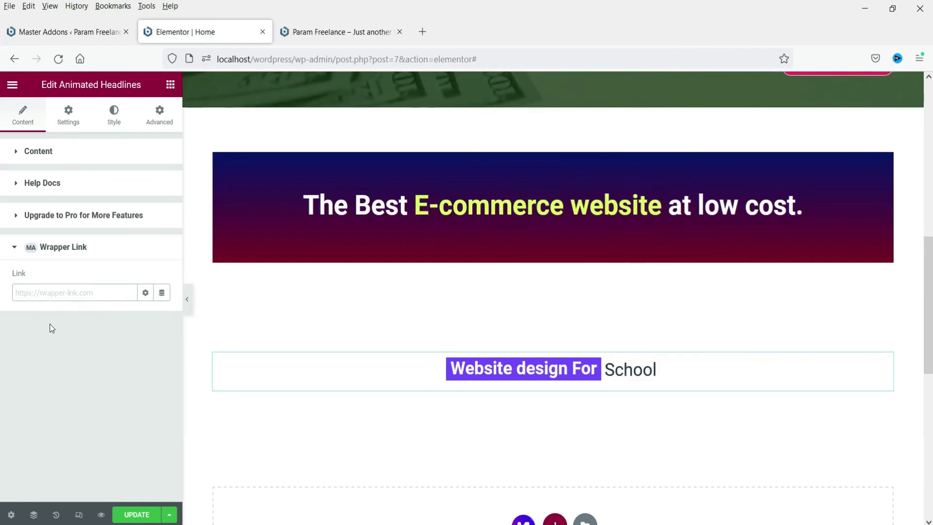
pyautogui.click(60, 155)
pyautogui.click(68, 112)
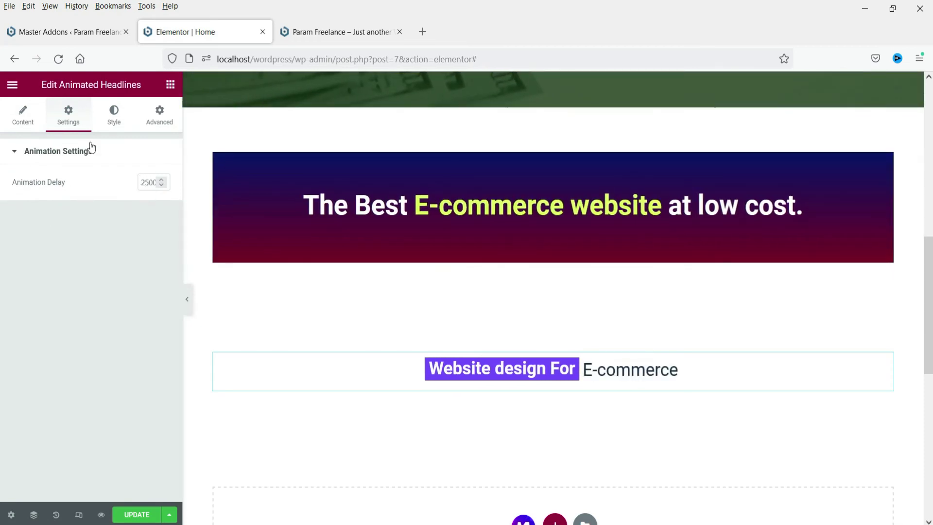
# Set the first heading's background to the dark blue global color and its padding to 20 px on all sides.
pyautogui.click(111, 115)
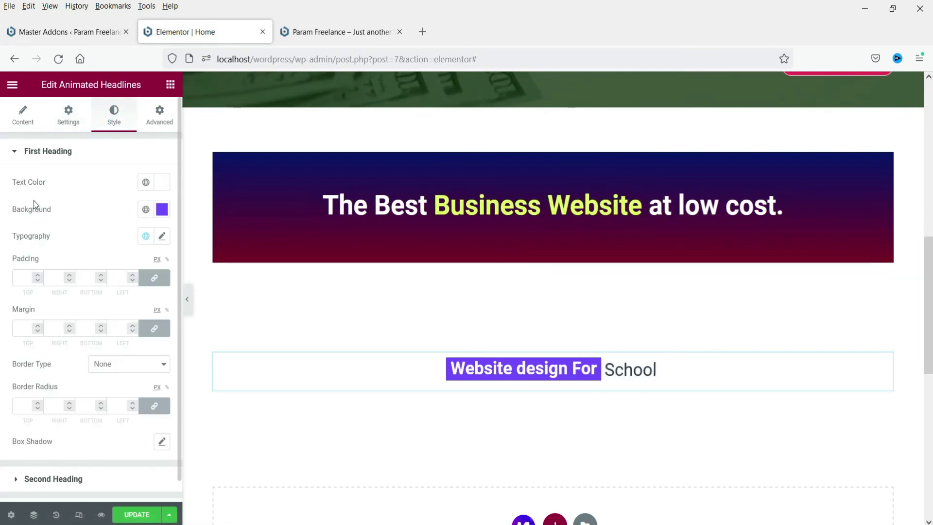
pyautogui.click(148, 217)
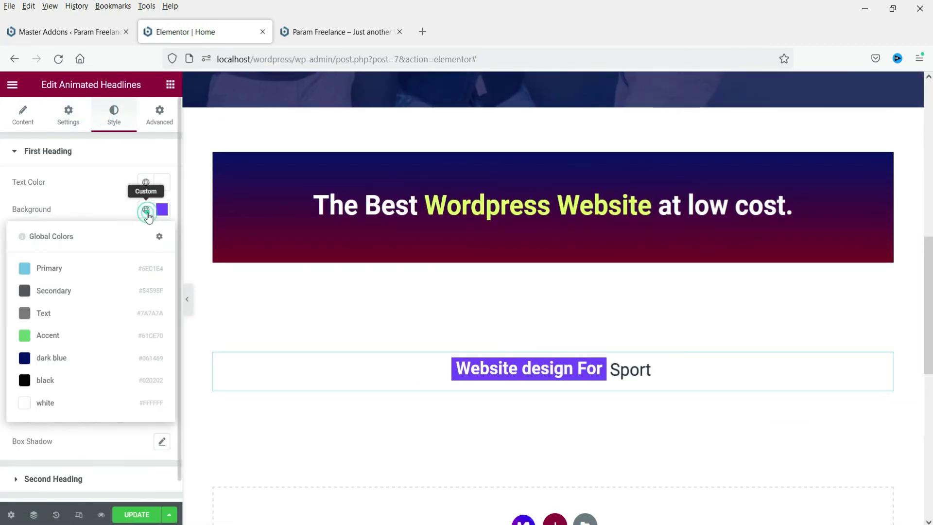
pyautogui.click(49, 361)
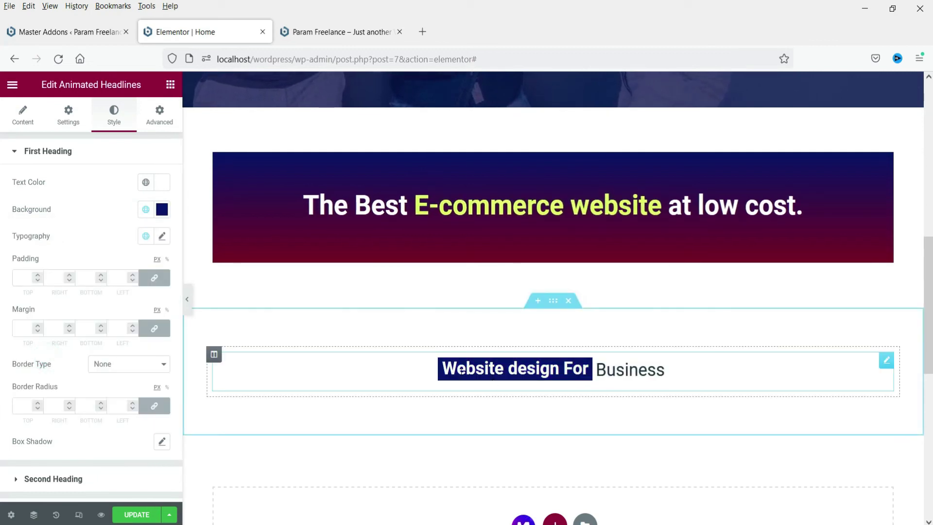
pyautogui.click(25, 275)
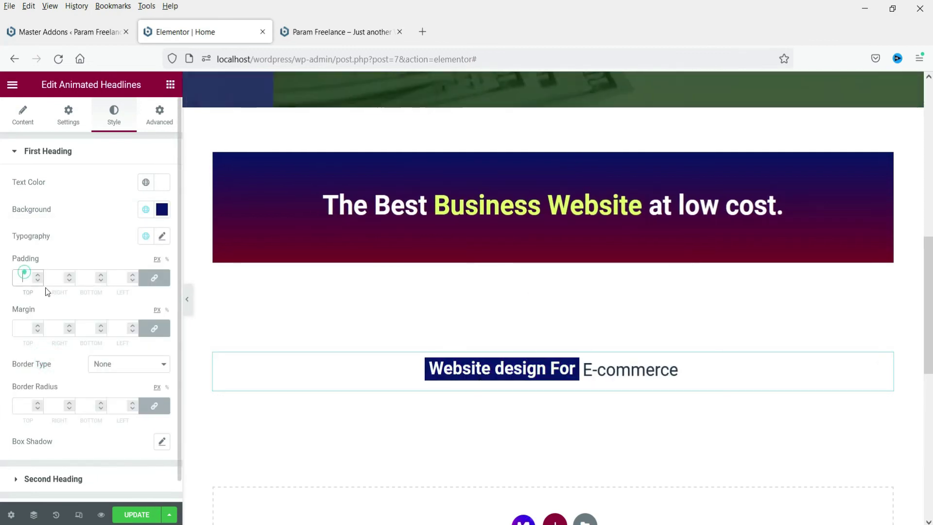
pyautogui.write('20')
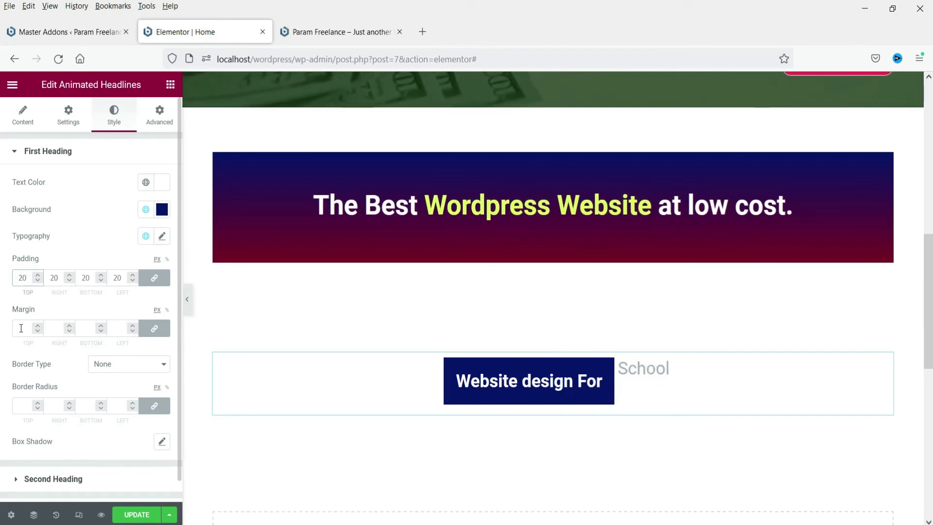
# Set the first heading's font size to 30 px and its font weight to 400.
pyautogui.click(162, 236)
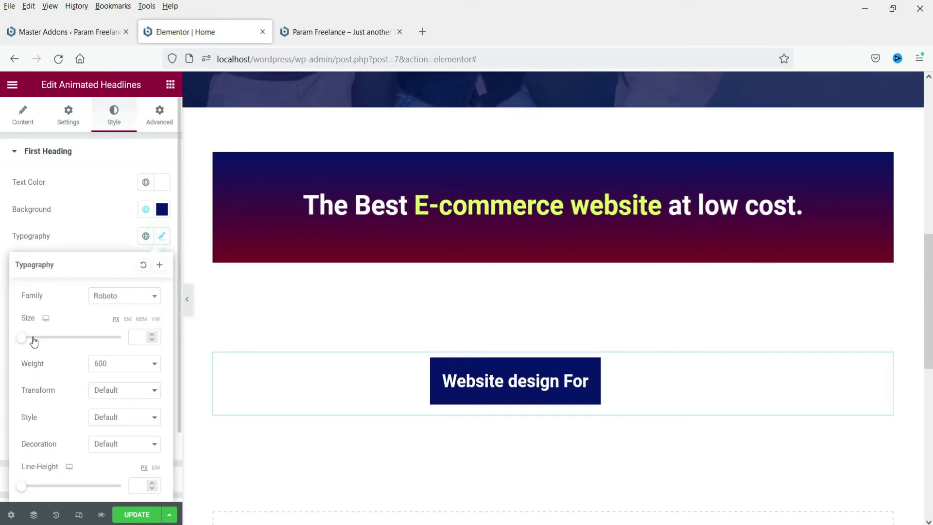
pyautogui.moveTo(21, 337); pyautogui.dragTo(35, 337)
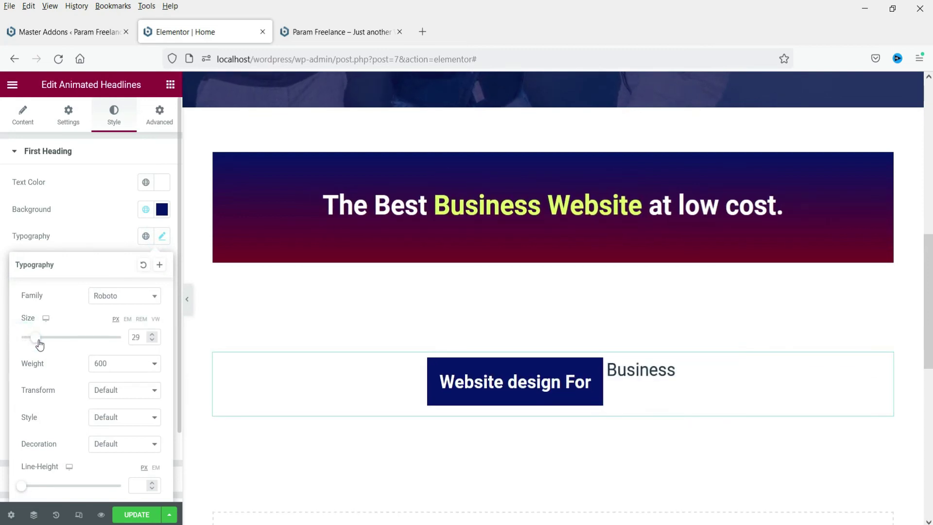
pyautogui.click(105, 363)
pyautogui.click(120, 236)
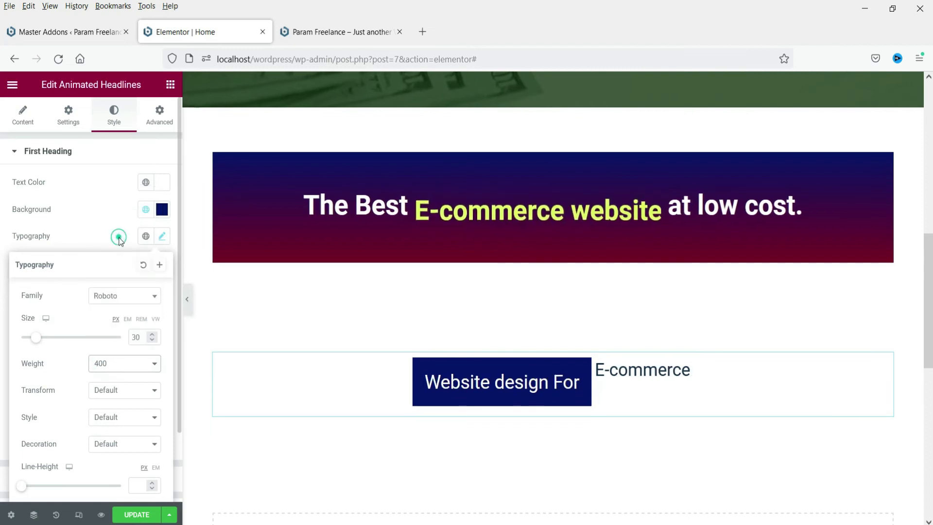
pyautogui.click(80, 237)
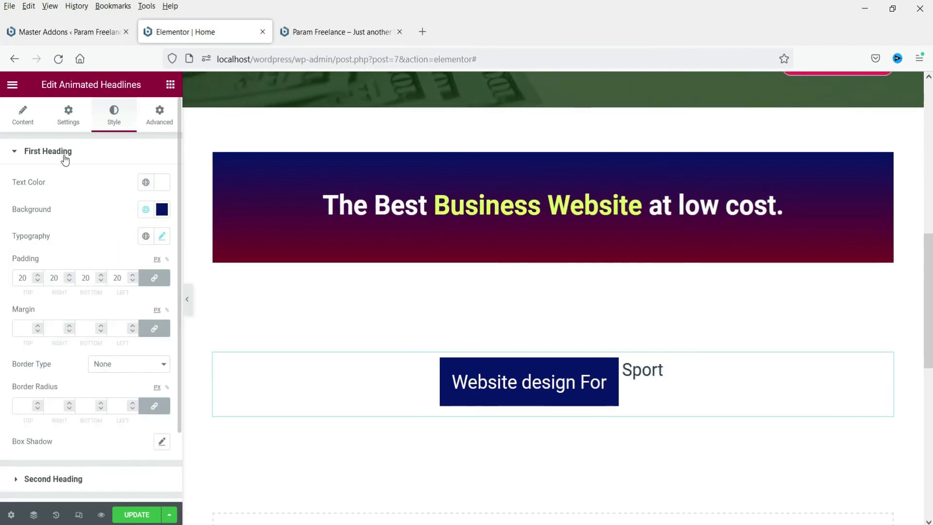
# Set the second heading's padding to 20 px on all sides.
pyautogui.click(63, 151)
pyautogui.click(61, 184)
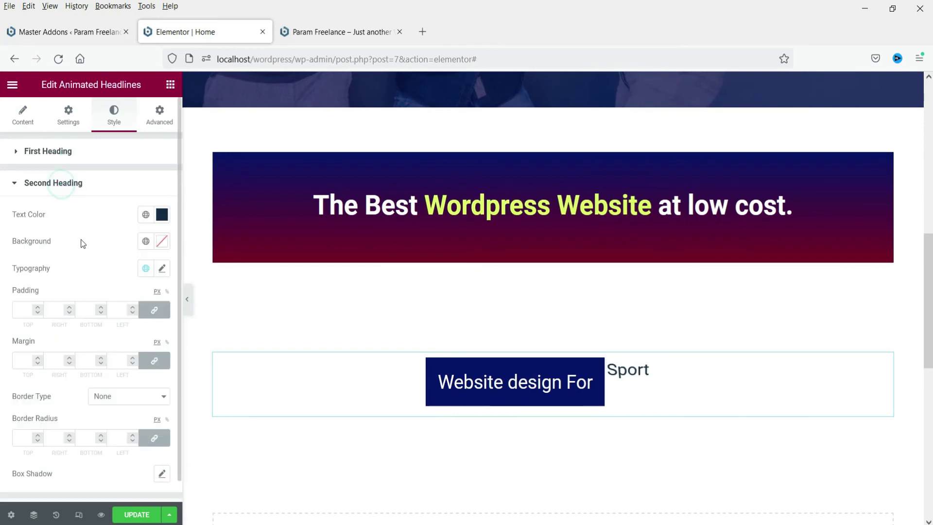
pyautogui.click(22, 312)
pyautogui.write('20')
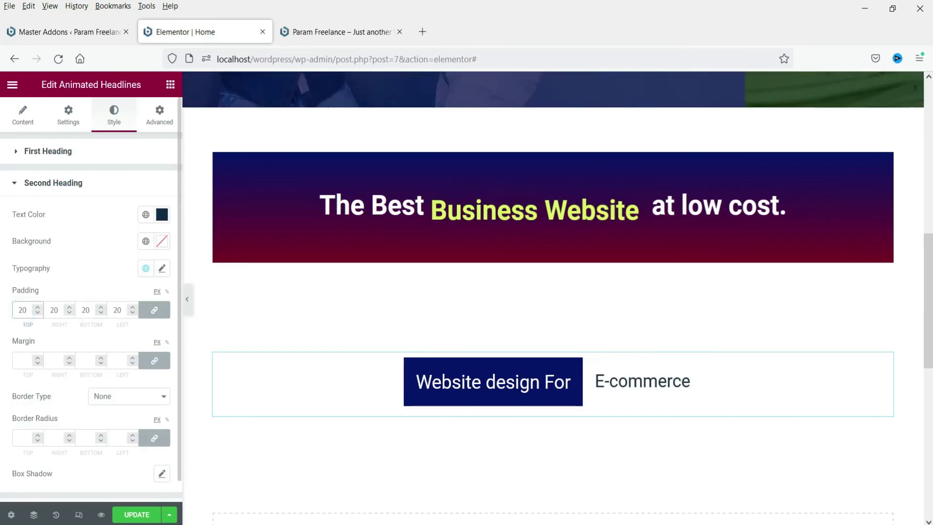
# Set the second heading's font size to 30 px.
pyautogui.click(163, 269)
pyautogui.click(30, 369)
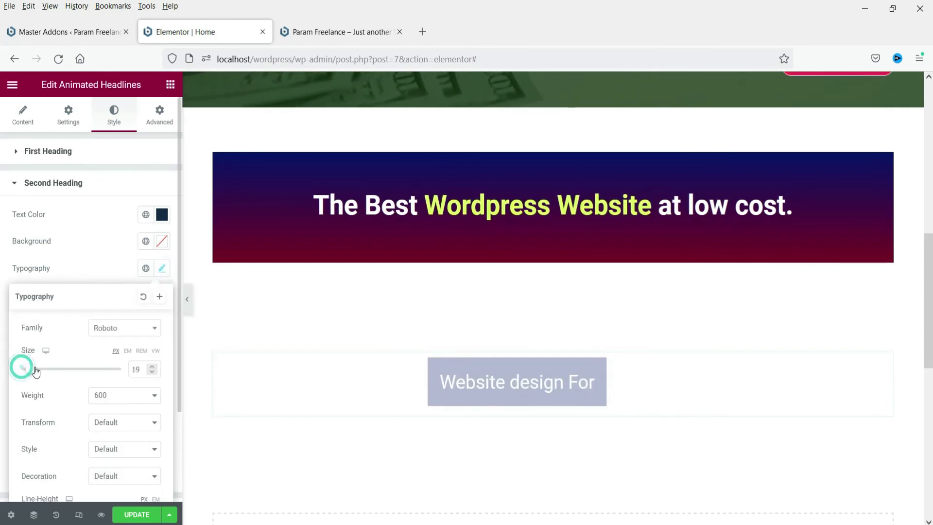
pyautogui.moveTo(35, 372); pyautogui.dragTo(43, 372)
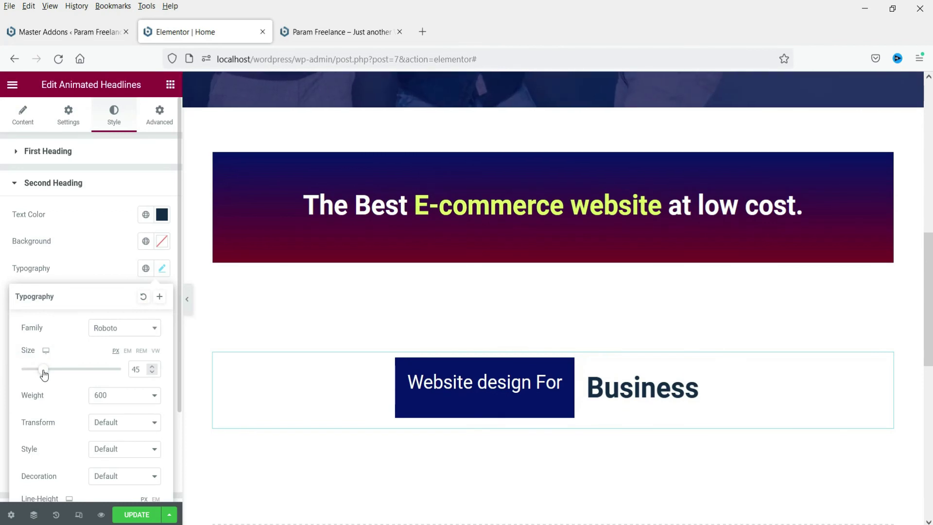
pyautogui.doubleClick(137, 369)
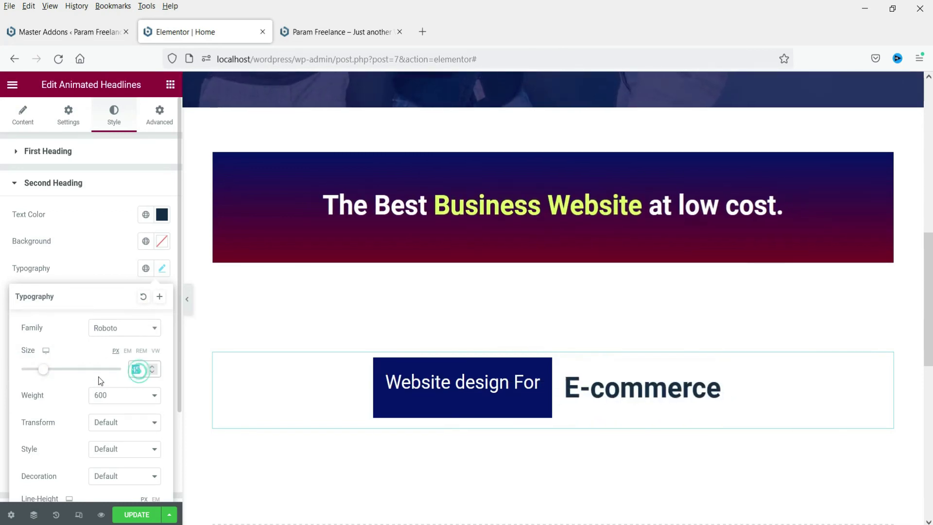
pyautogui.write('30')
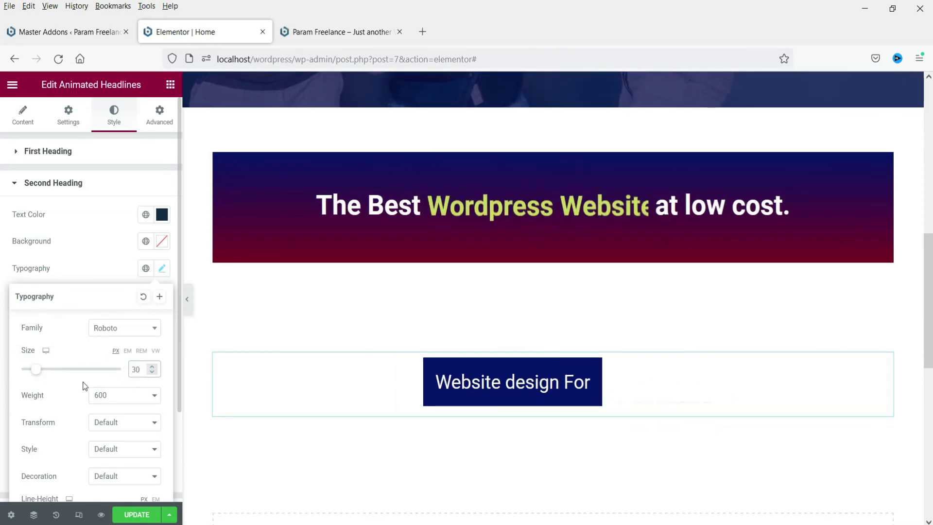
pyautogui.click(86, 271)
# Change the second heading's text color to the crimson shade #D42151.
pyautogui.click(162, 214)
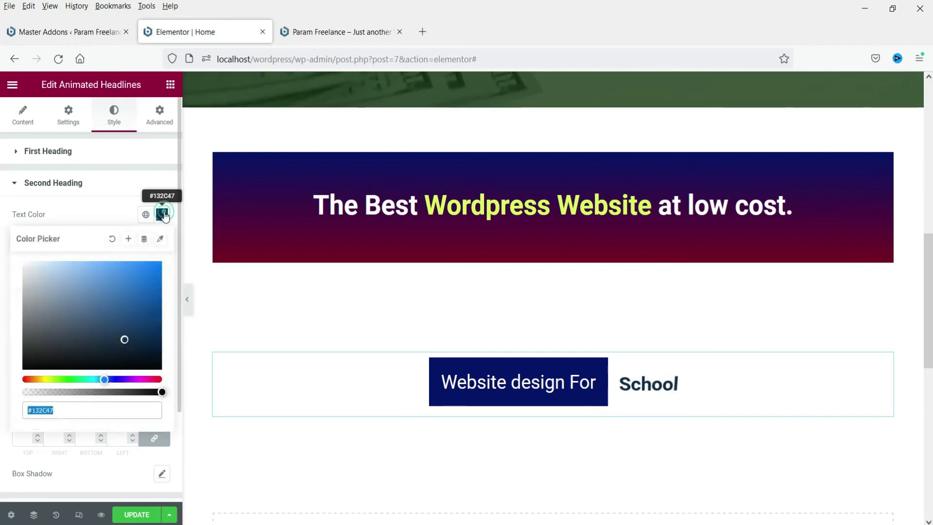
pyautogui.moveTo(146, 379); pyautogui.dragTo(156, 379)
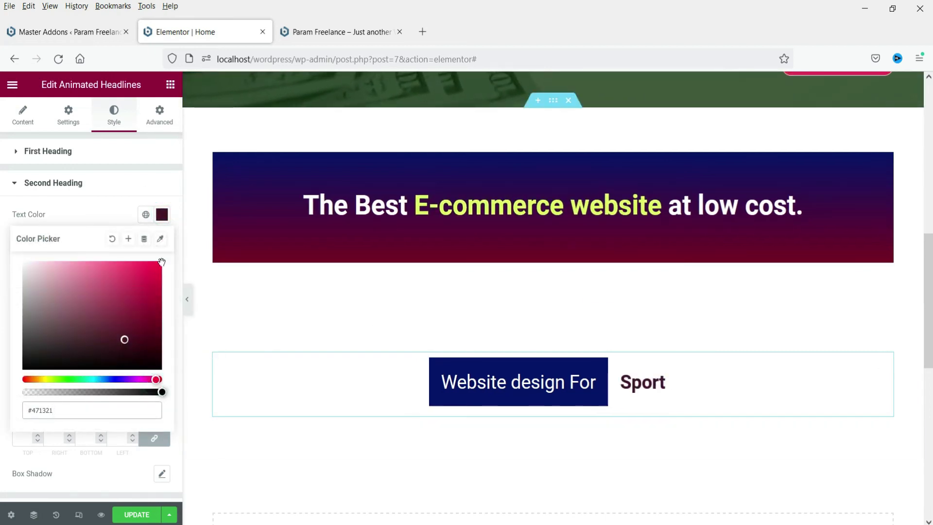
pyautogui.click(140, 278)
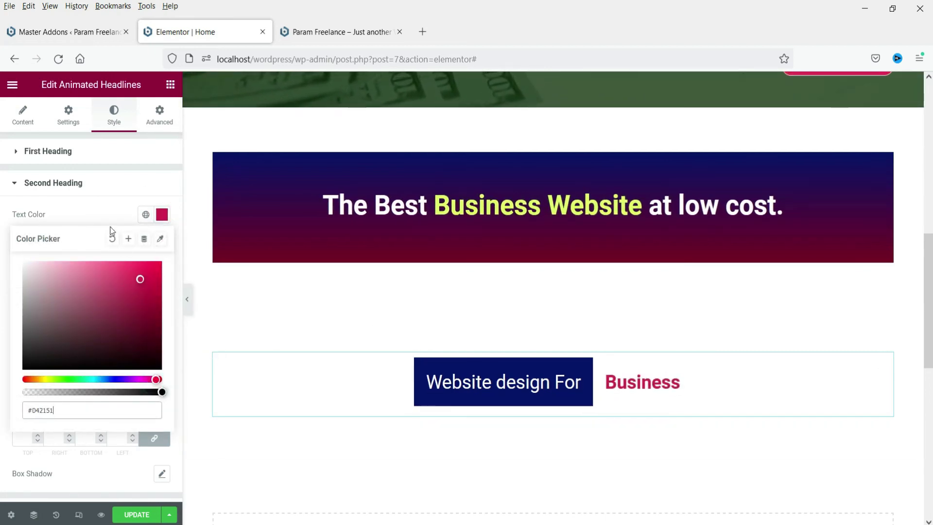
pyautogui.click(94, 208)
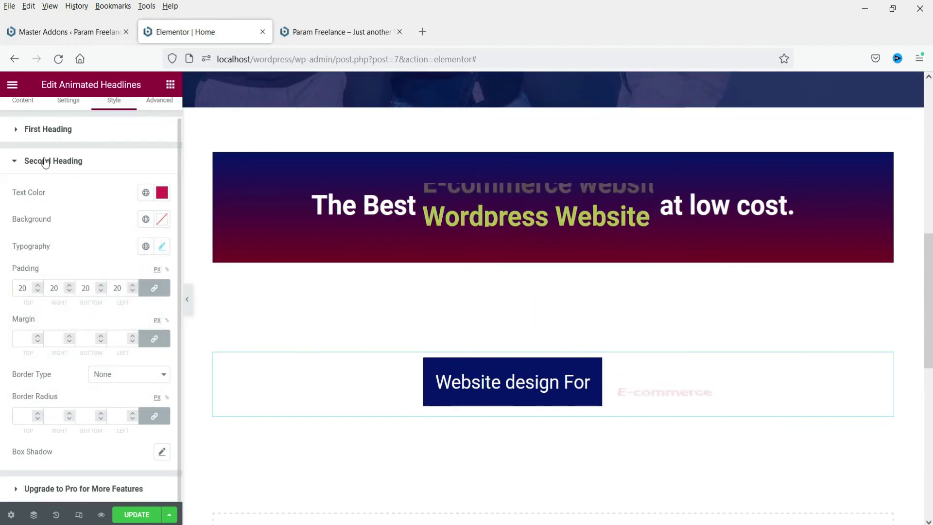
# Set the first heading's background to the white global color and its text to the dark blue global color.
pyautogui.click(44, 162)
pyautogui.click(74, 183)
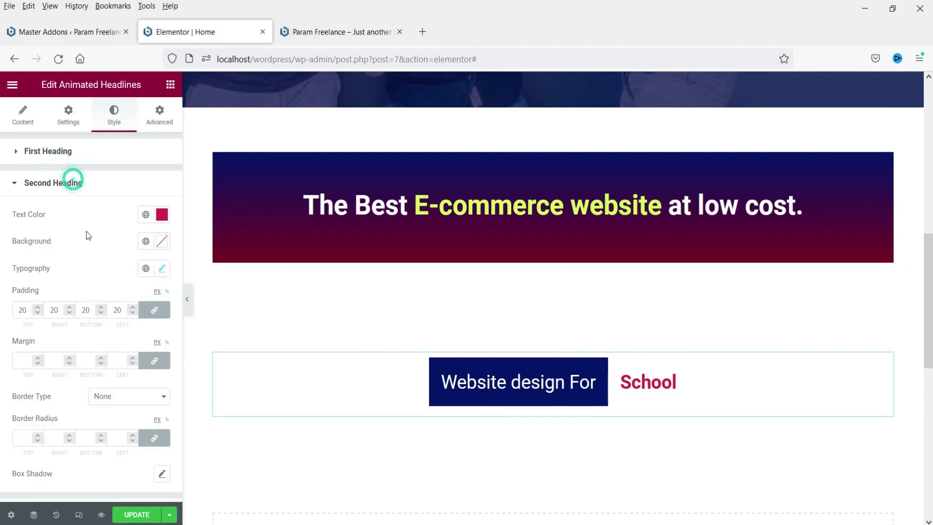
pyautogui.click(71, 150)
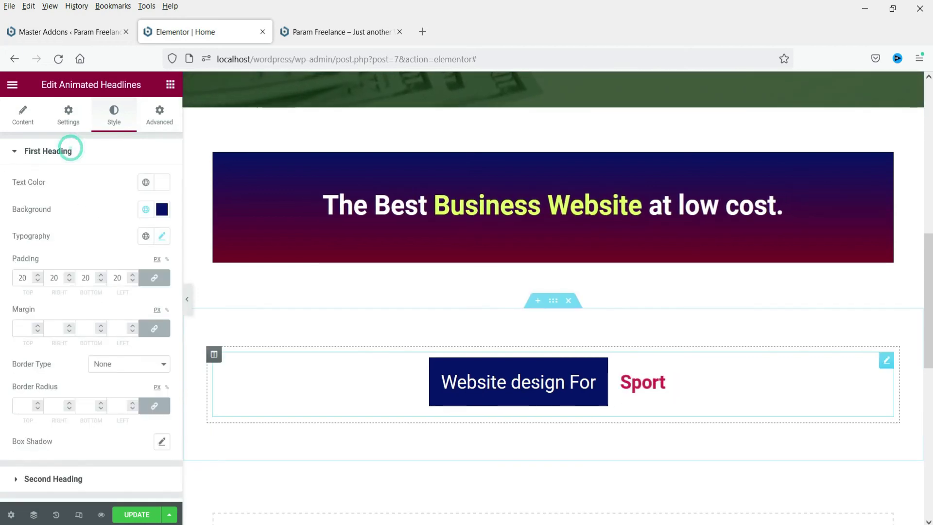
pyautogui.click(144, 210)
pyautogui.click(48, 403)
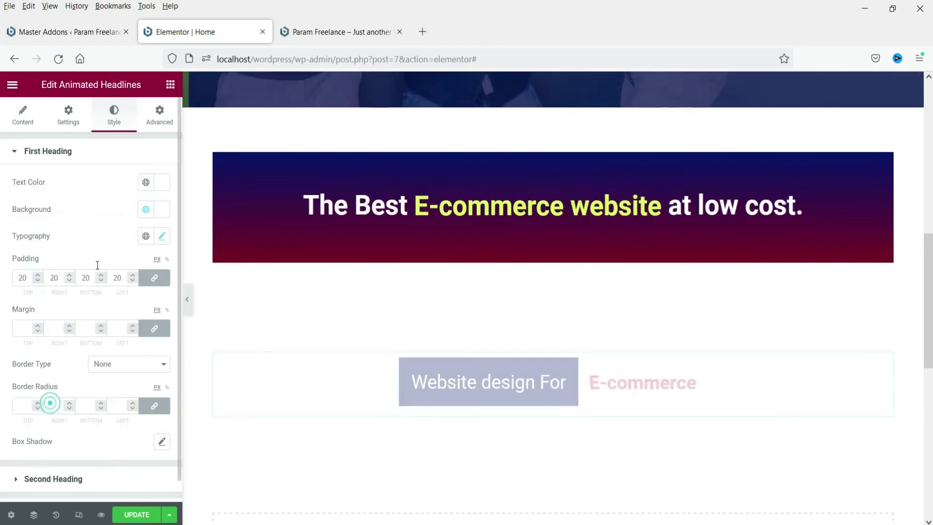
pyautogui.click(146, 183)
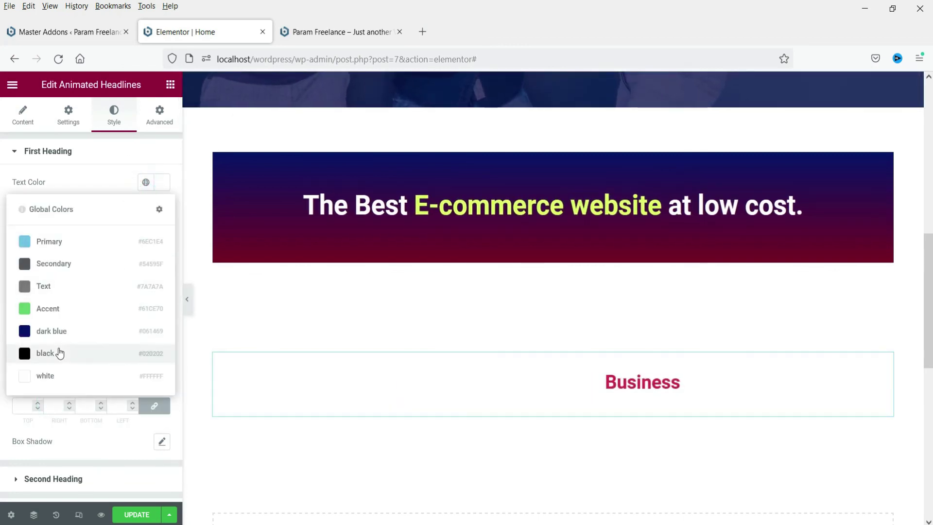
pyautogui.click(61, 333)
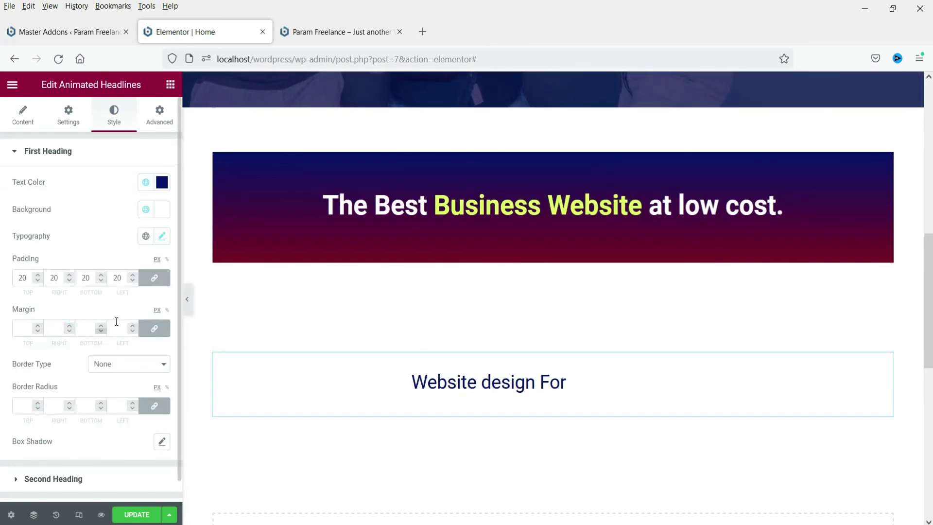
# Set the first heading's font weight to 600.
pyautogui.click(162, 236)
pyautogui.click(110, 362)
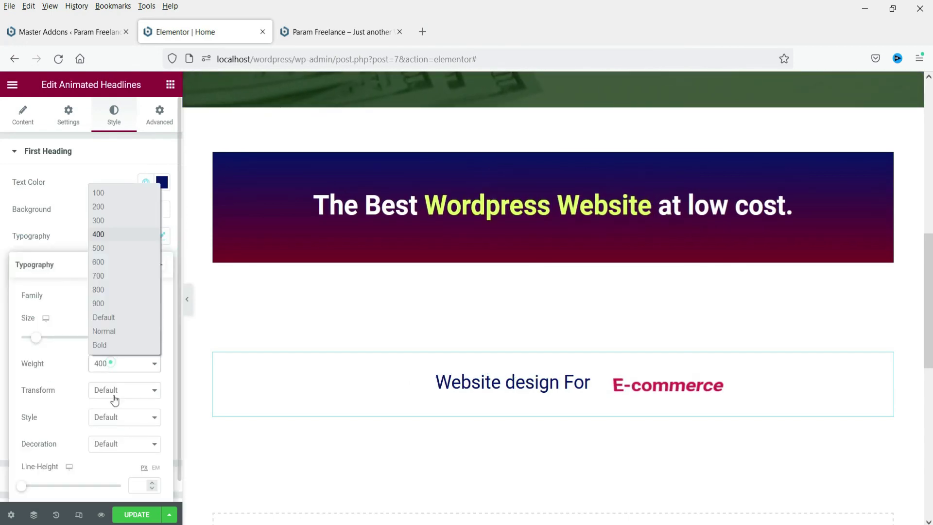
pyautogui.click(98, 262)
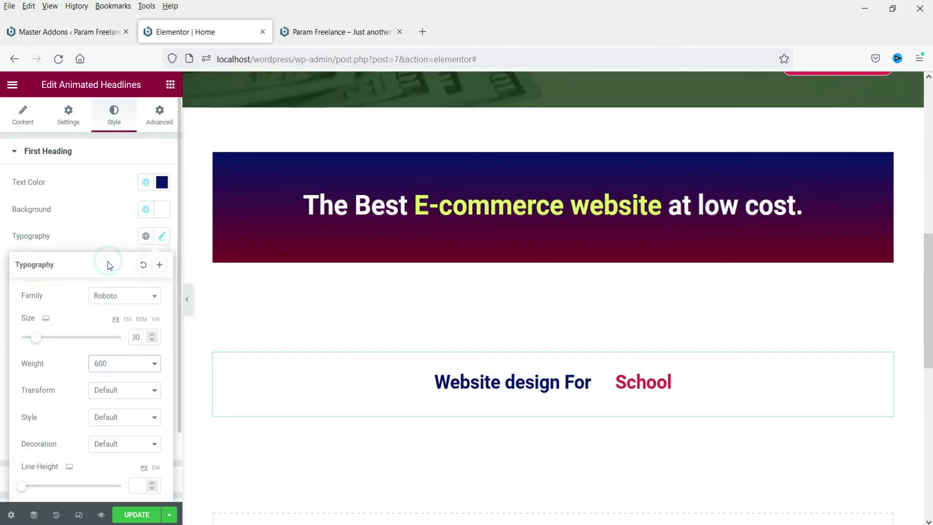
pyautogui.click(115, 220)
# Unlink the first heading's padding values and set only its right padding to 0 px.
pyautogui.doubleClick(23, 277)
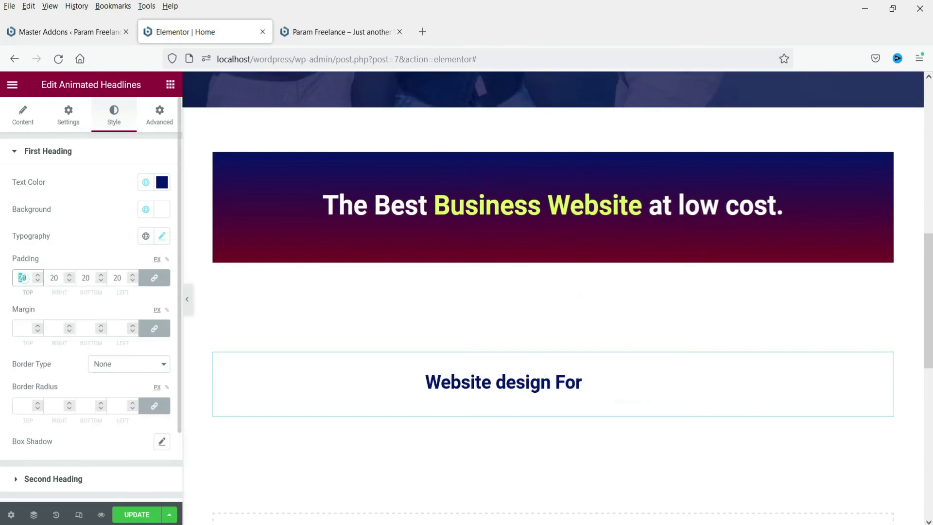
pyautogui.click(154, 278)
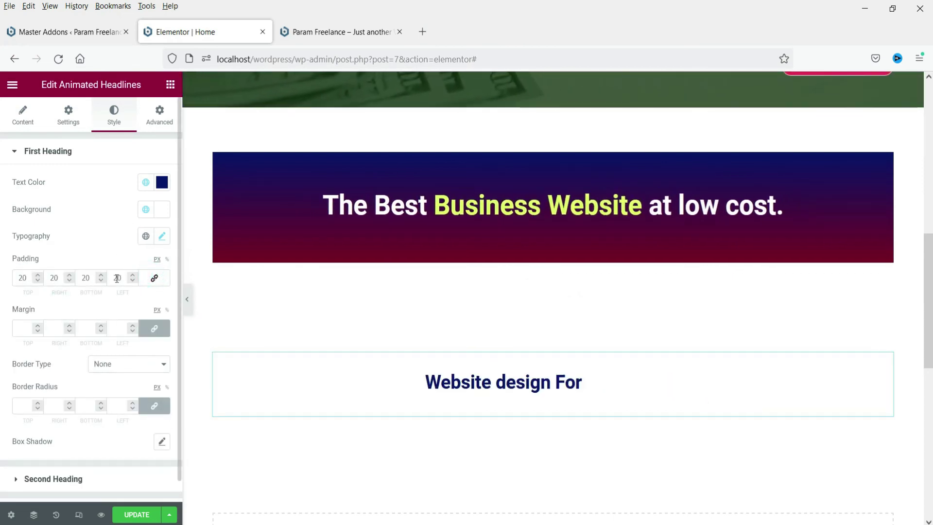
pyautogui.doubleClick(51, 278)
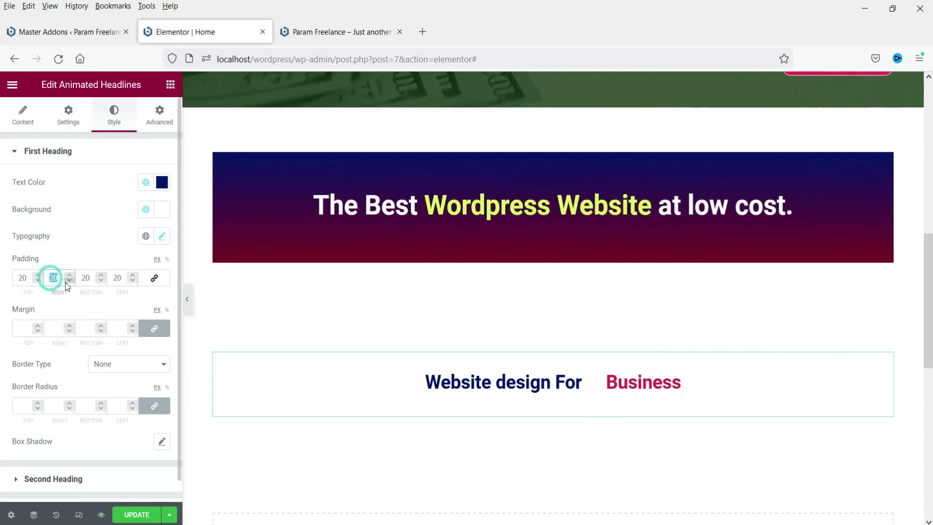
pyautogui.write('0')
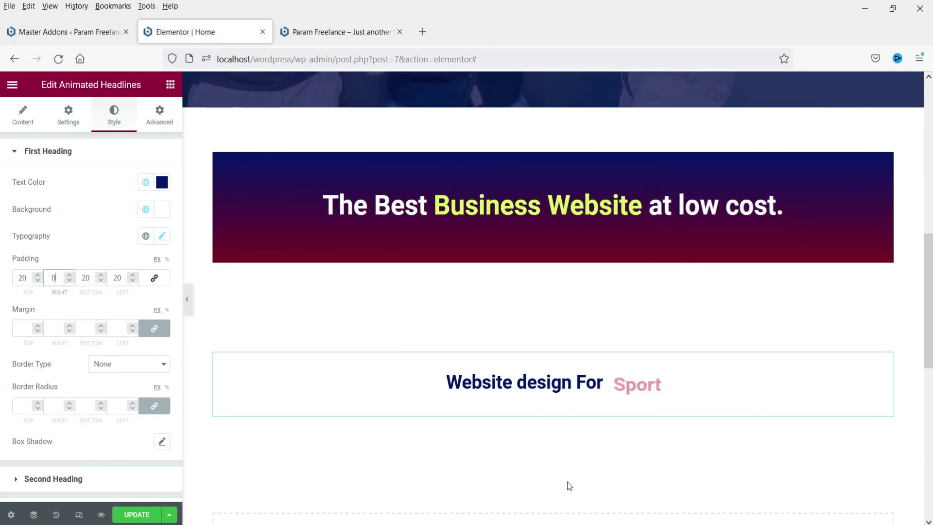
# Try the Rotate 2 and Rotate 3 style presets on the "Website design For" headline.
pyautogui.click(23, 125)
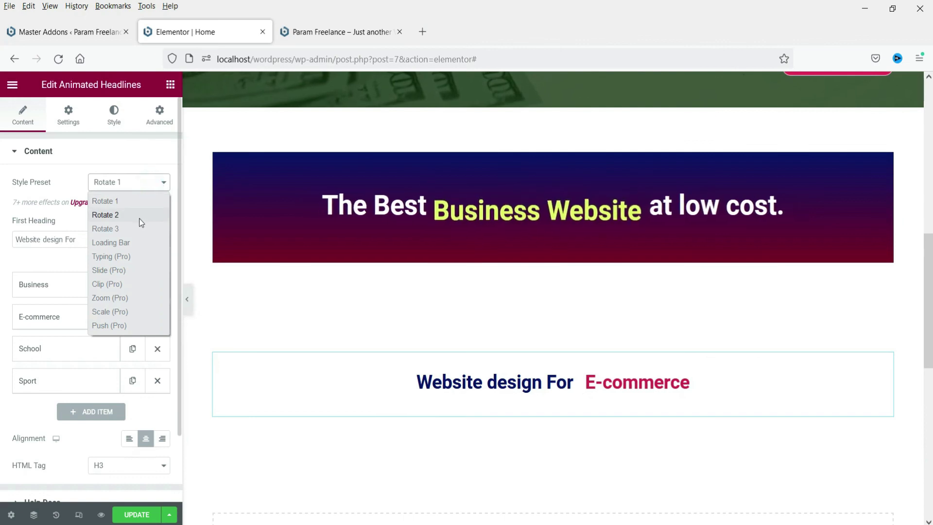
pyautogui.click(140, 216)
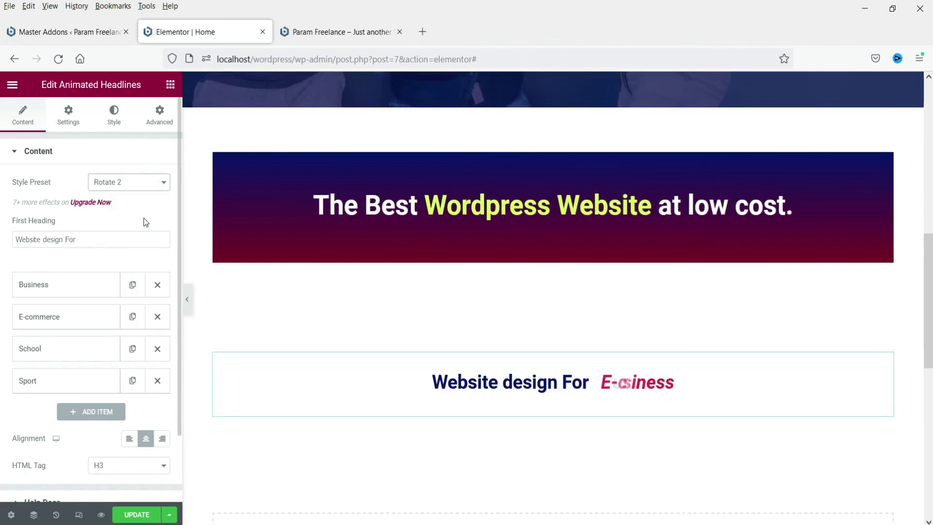
pyautogui.click(115, 183)
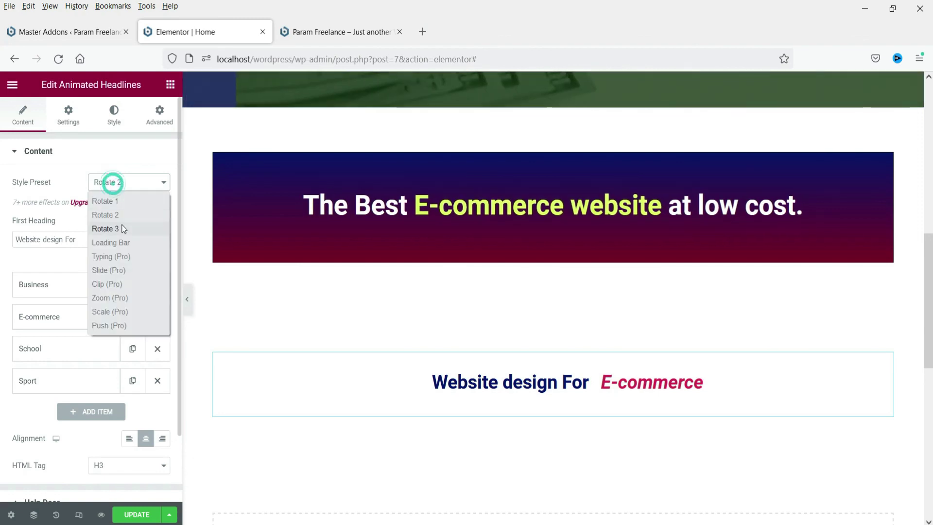
pyautogui.click(121, 225)
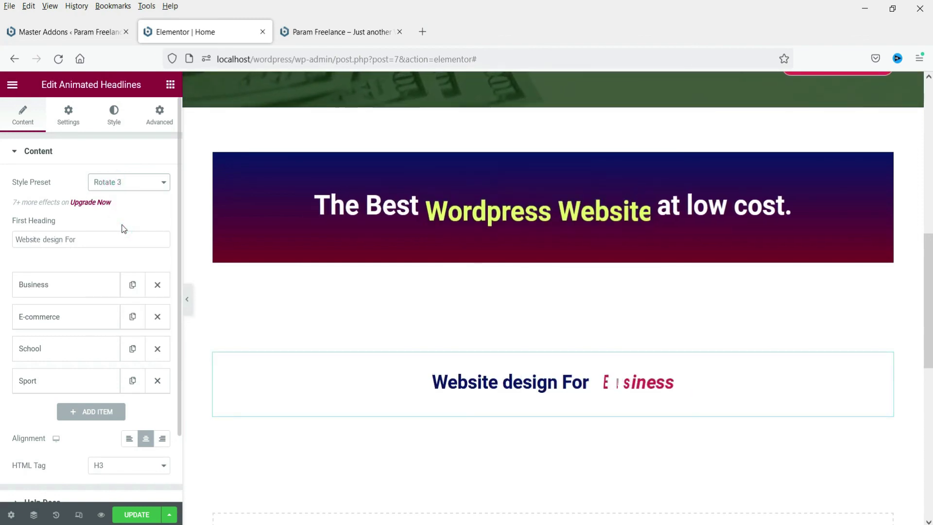
# Set the headline's style preset to Loading Bar and review both animated headlines on the page.
pyautogui.click(133, 182)
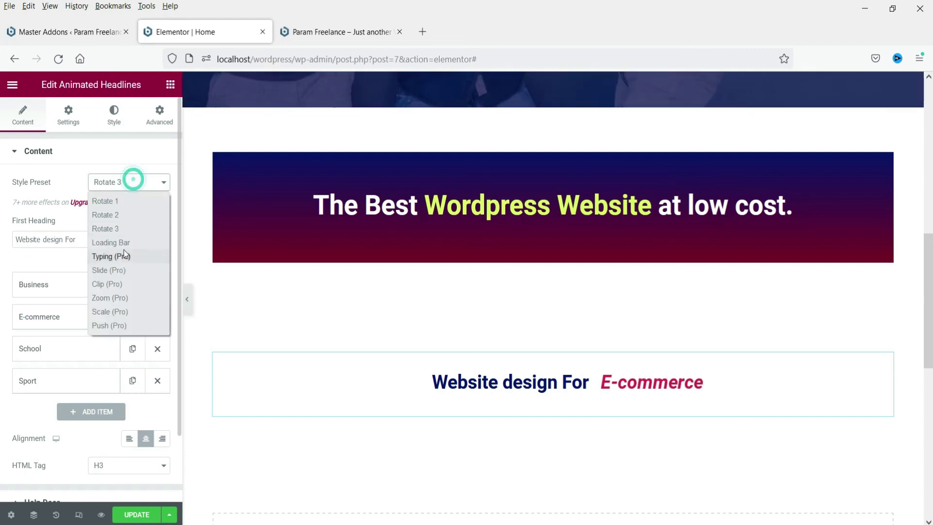
pyautogui.click(135, 244)
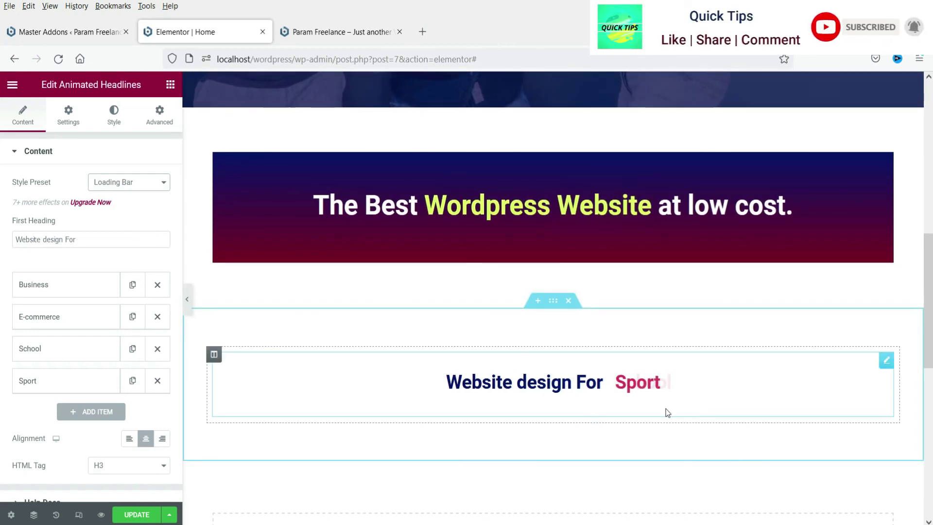
pyautogui.scroll(-2, 175, 369)
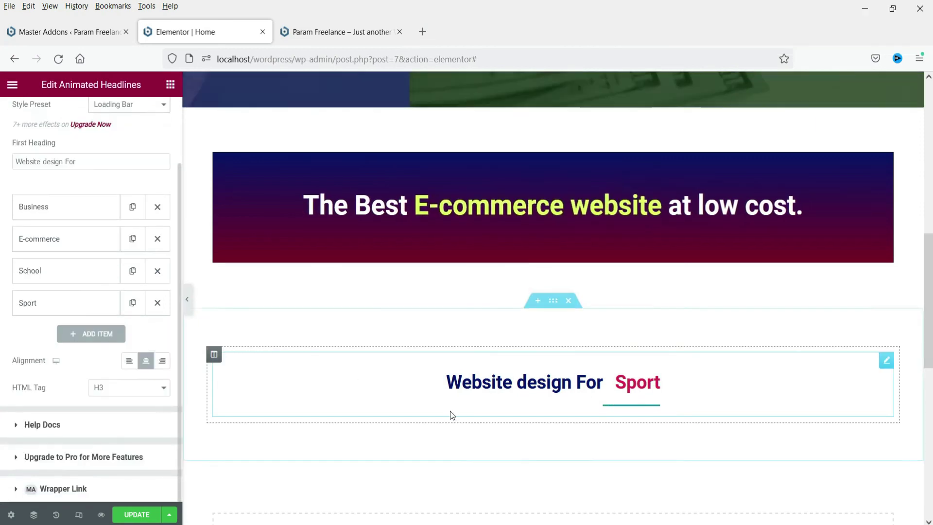
pyautogui.scroll(4, 452, 415)
pyautogui.scroll(-5, 513, 409)
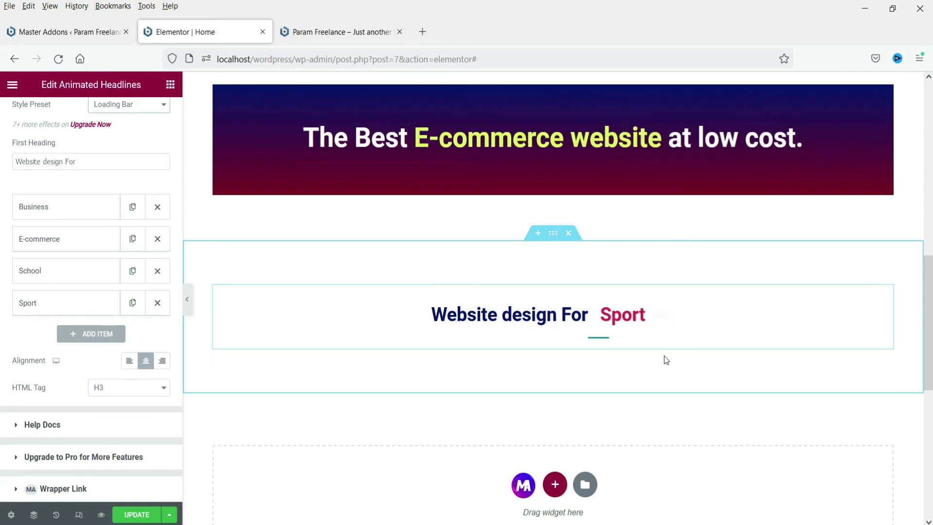
pyautogui.scroll(3, 777, 258)
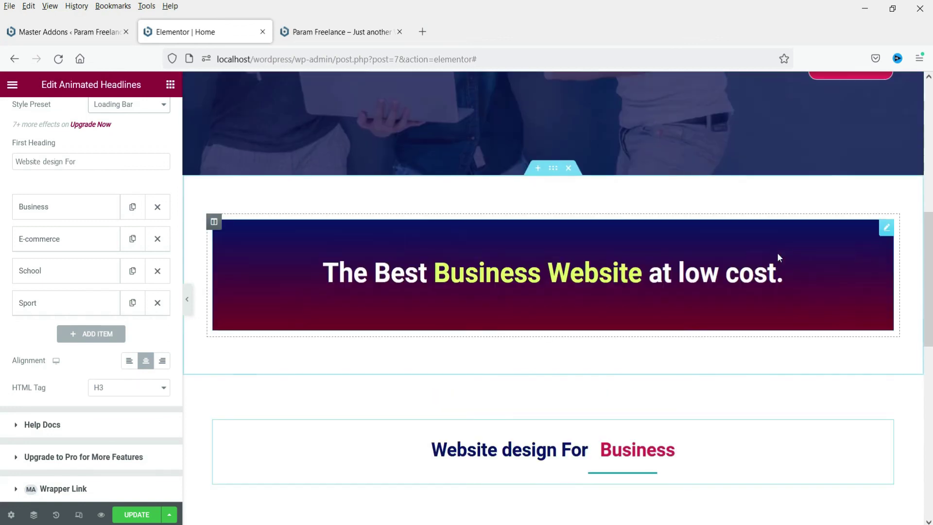